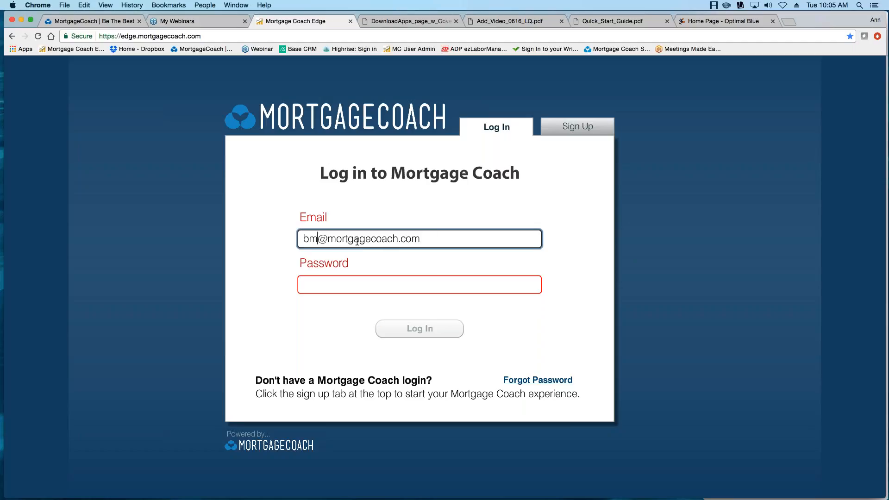
key("BackSpace")
Correct the email address, enter the account password and sign in.
type("ryan")
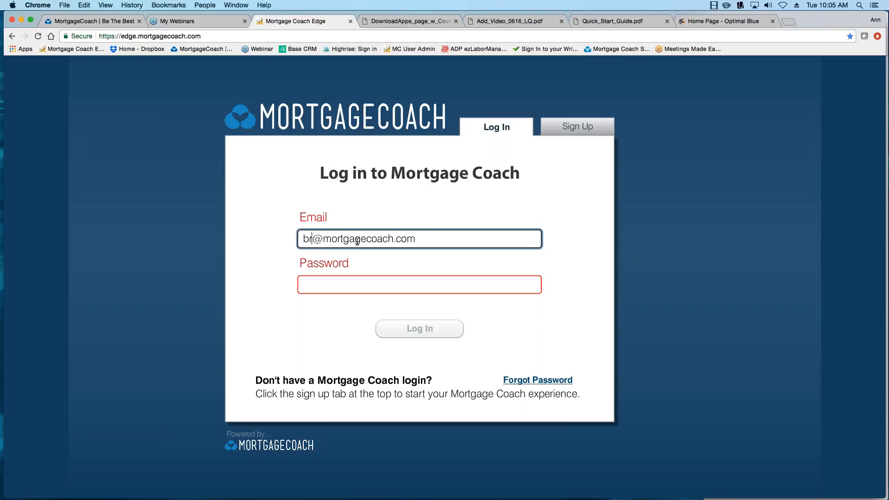
key("Tab")
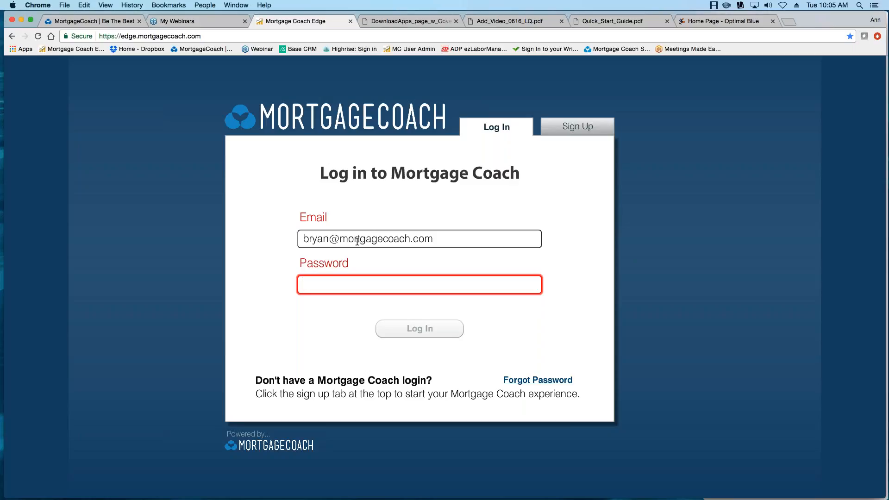
type("***********")
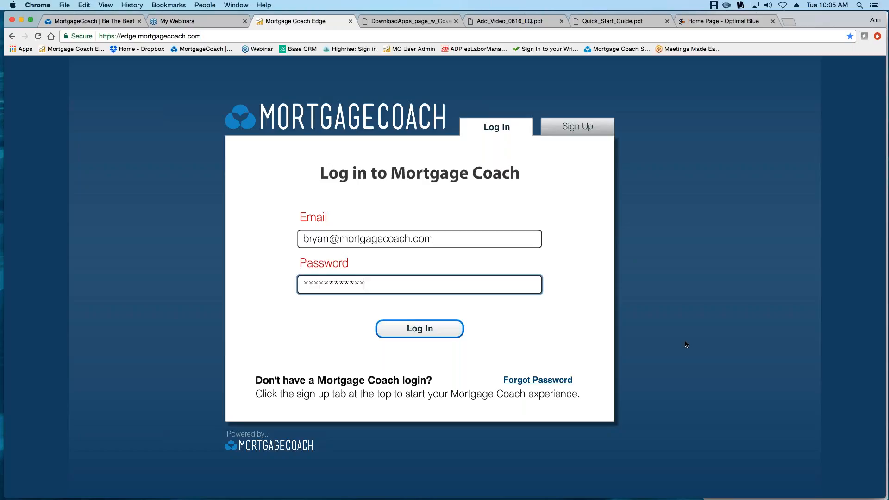
left_click(420, 333)
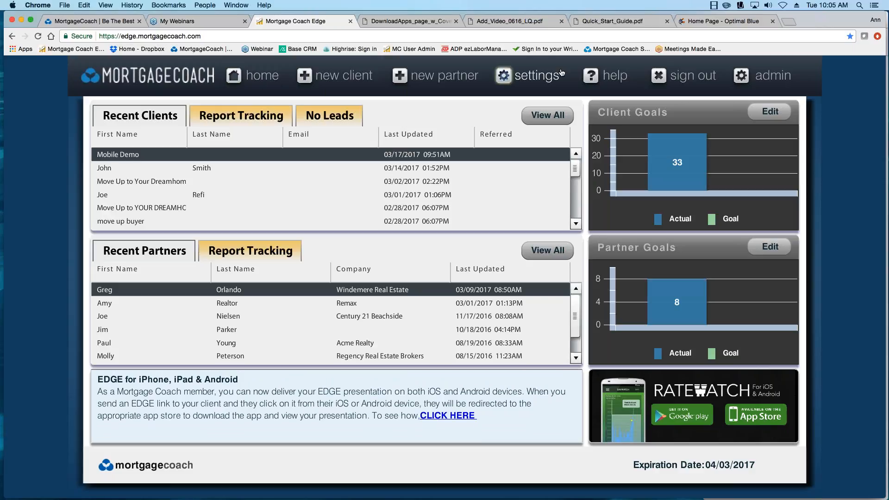
Sign out, re-enter the password, dismiss the Forgot Password form and sign back in.
left_click(693, 80)
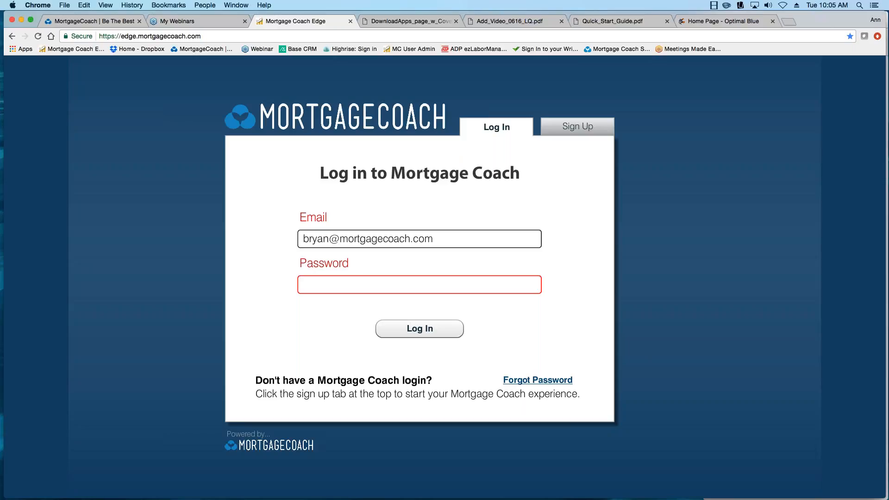
left_click(361, 284)
type("***")
key("BackSpace")
key("BackSpace")
key("BackSpace")
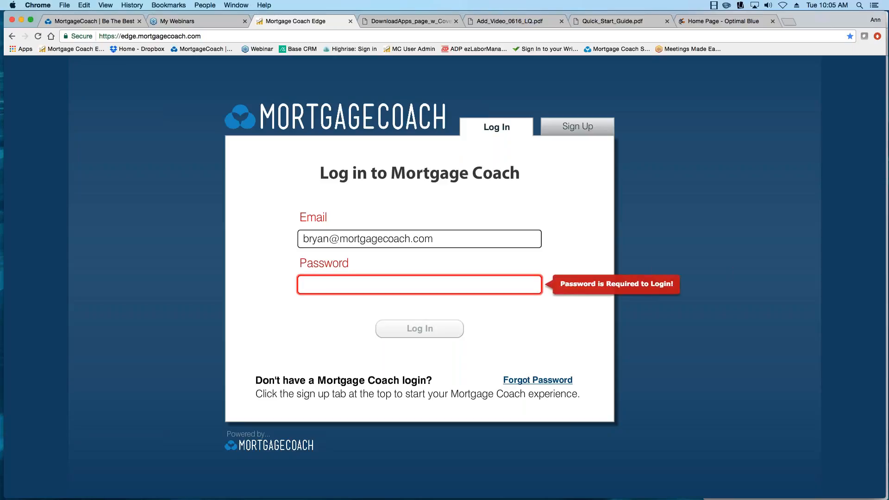
type("***********")
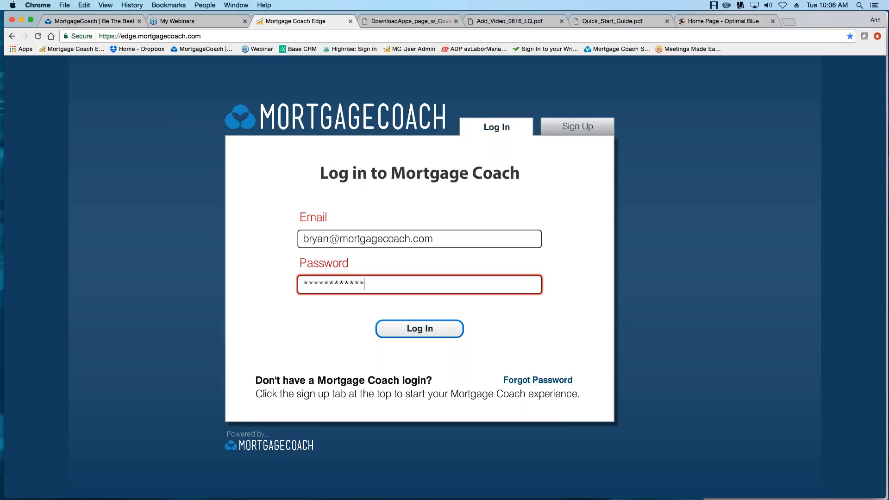
left_click(544, 381)
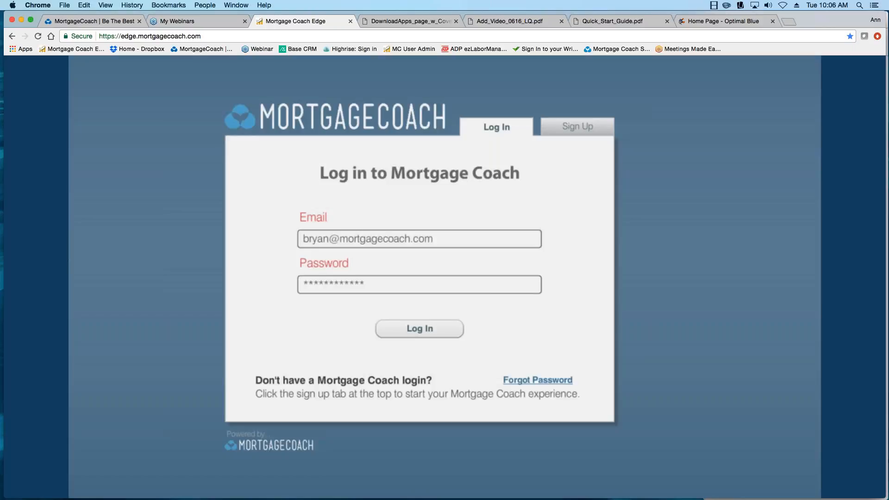
left_click(492, 318)
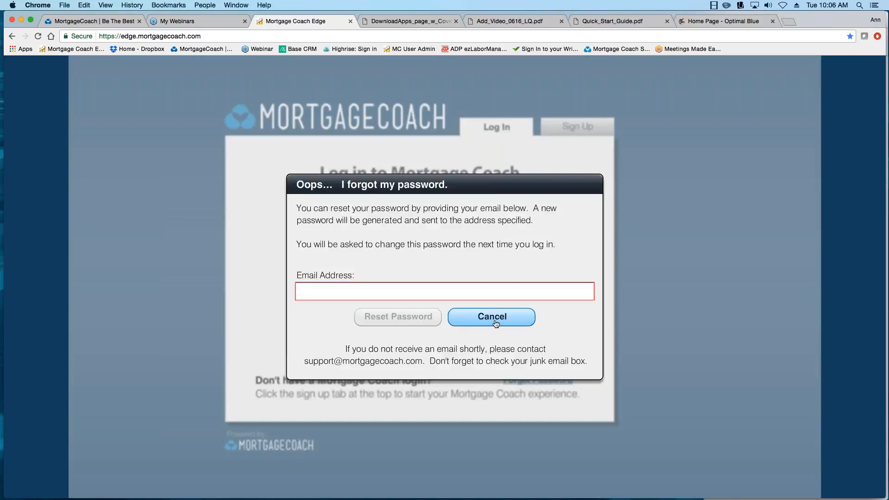
left_click(412, 333)
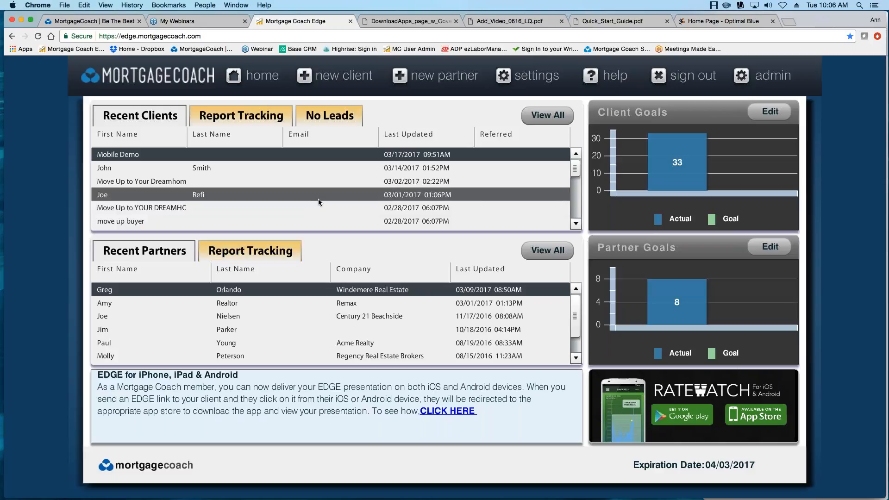
Start a new client record and enter the client's first and last name.
left_click(328, 77)
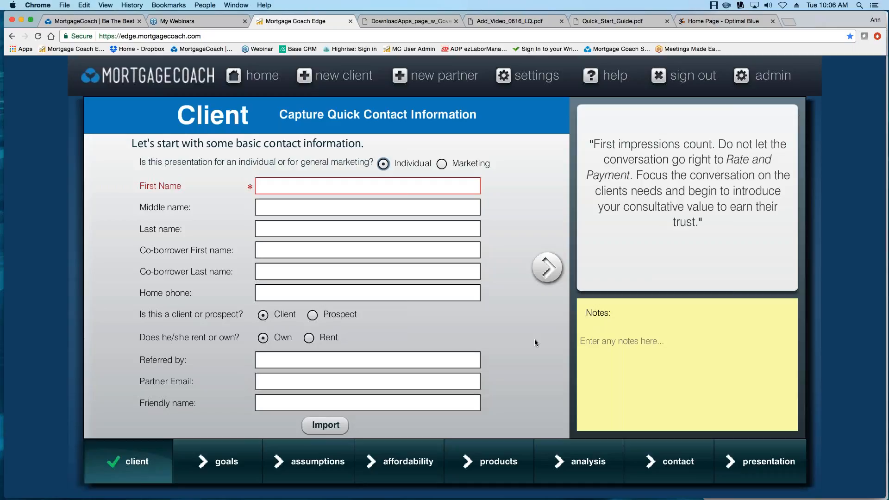
left_click(326, 190)
key("Tab")
key("Tab")
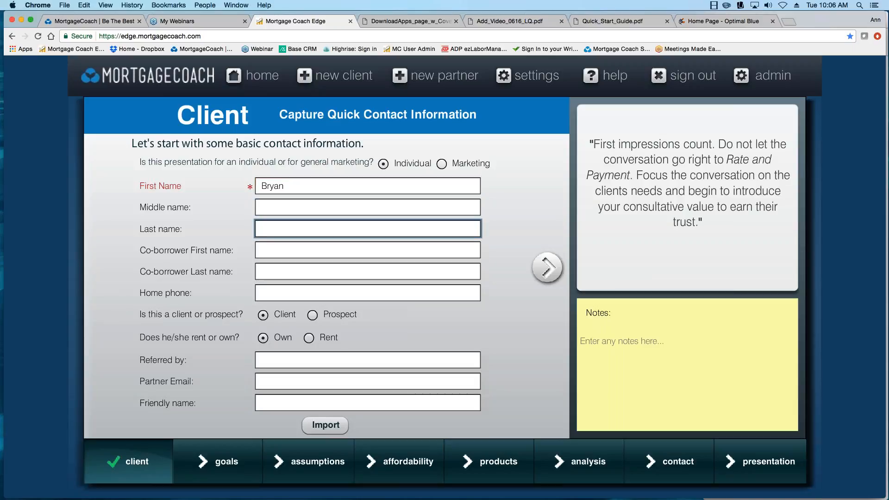
Add the note 'Goals.' and the friendly name 'Refinance Options'.
left_click(636, 340)
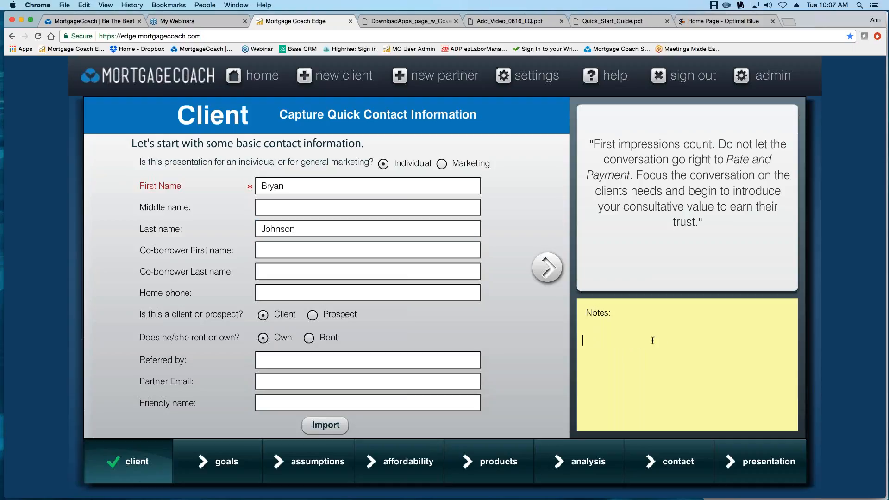
type("Goals...")
left_click(300, 406)
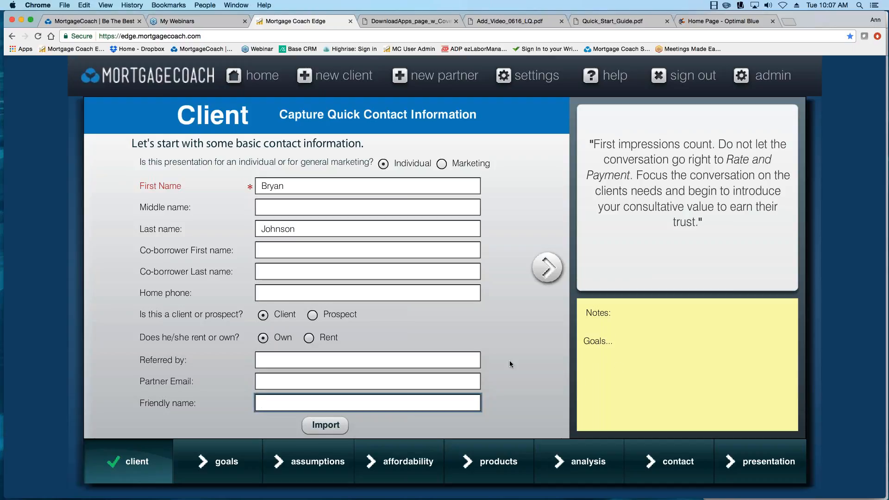
type("Refinance Option")
key("BackSpace")
key("BackSpace")
key("BackSpace")
key("BackSpace")
type("tions")
From the full clients list, expand the client's folder and reopen Refinance Options at its client page.
left_click(547, 268)
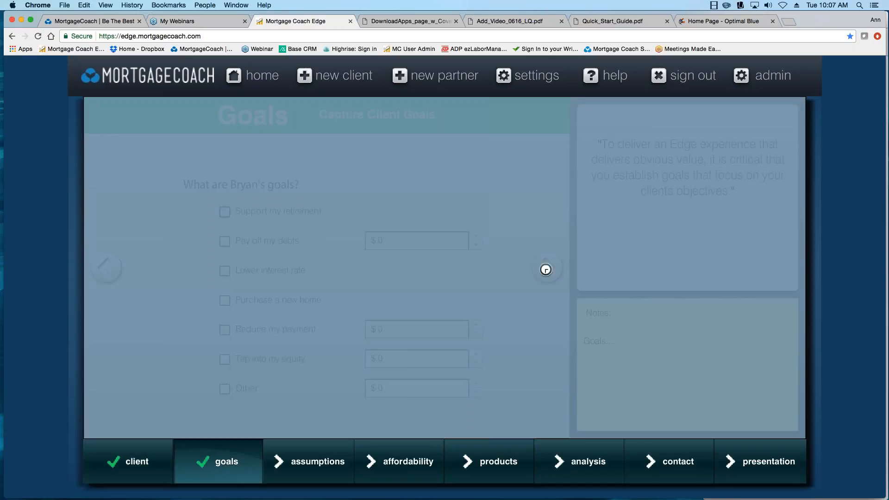
left_click(263, 78)
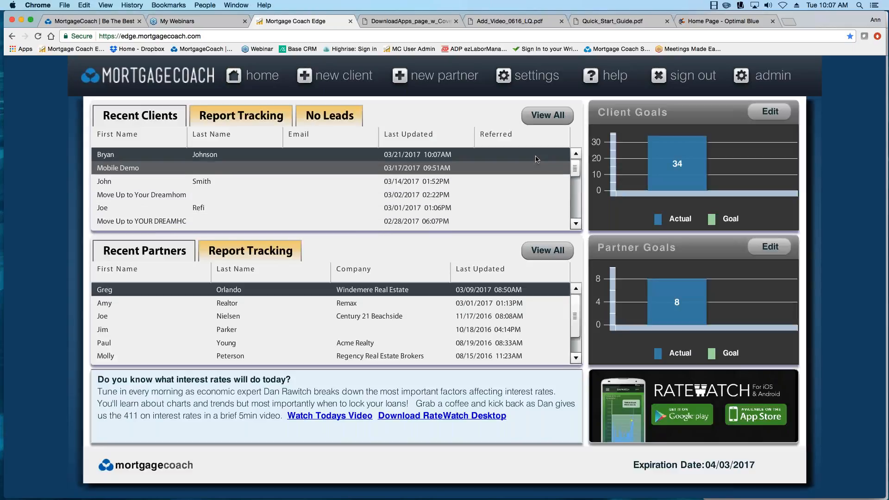
left_click(546, 119)
left_click(539, 449)
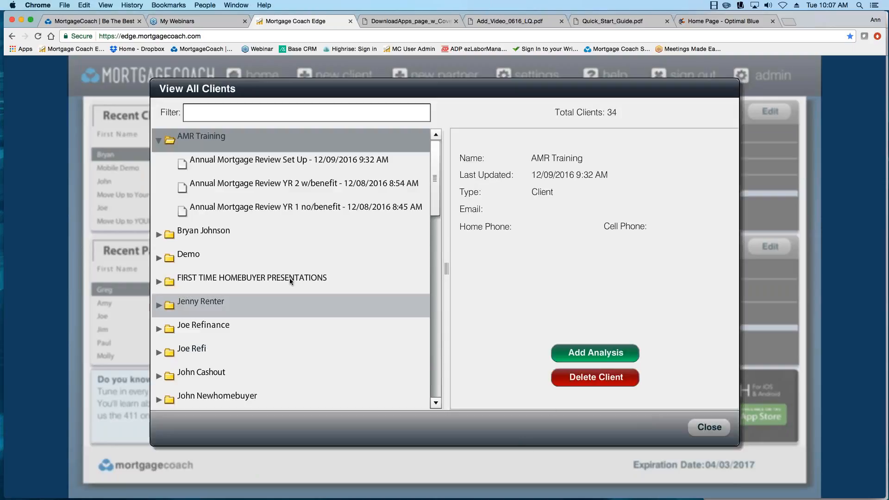
left_click(162, 140)
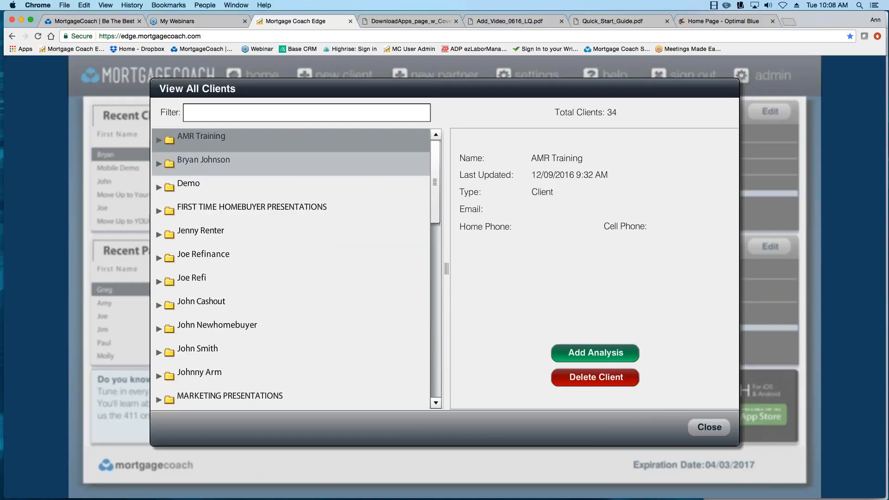
left_click(159, 164)
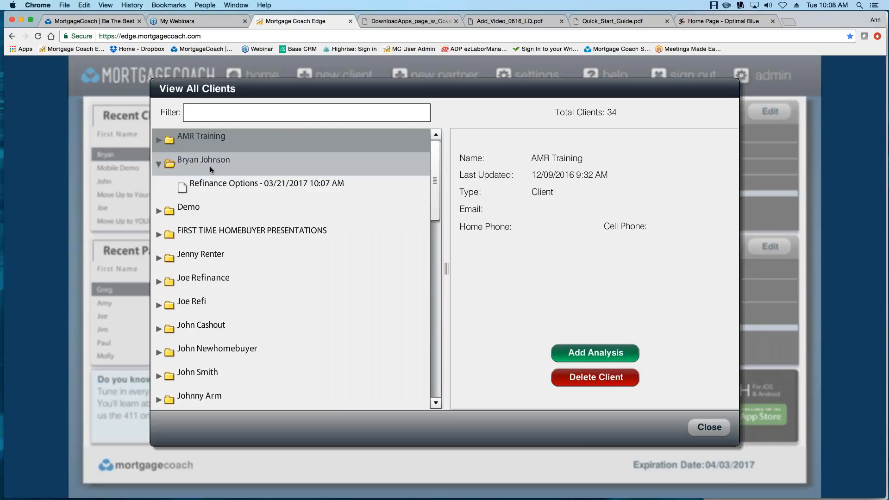
double_click(205, 183)
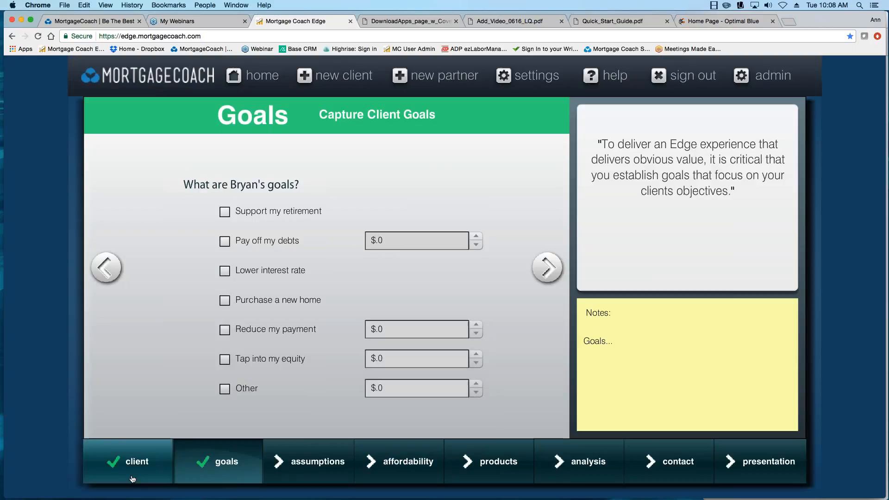
left_click(132, 477)
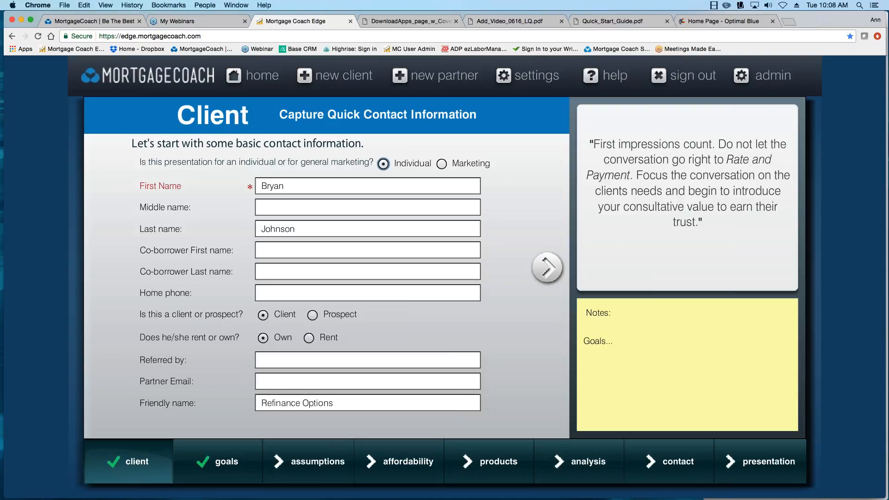
Tick Lower interest rate on the Goals page and advance to Assumptions.
left_click(547, 267)
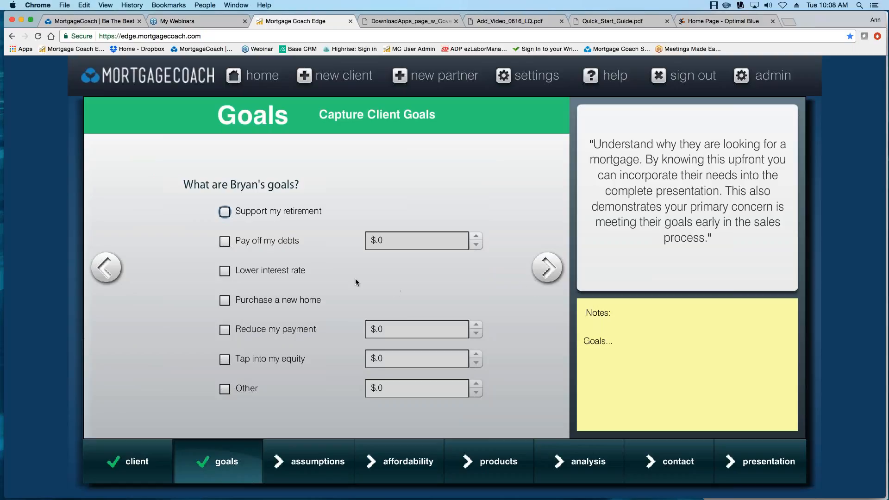
left_click(225, 271)
left_click(547, 271)
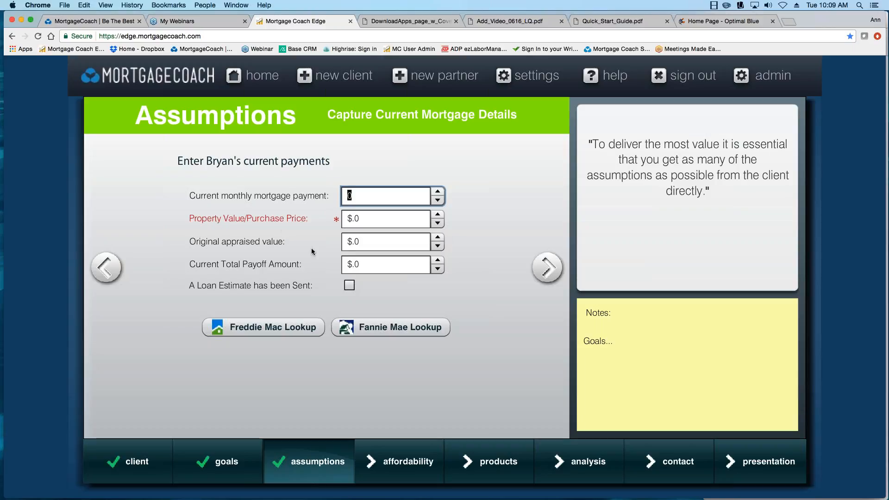
Set property value to 550,000 and original appraised value to 400,000, then continue.
left_click(359, 216)
left_click_drag(359, 216, 317, 213)
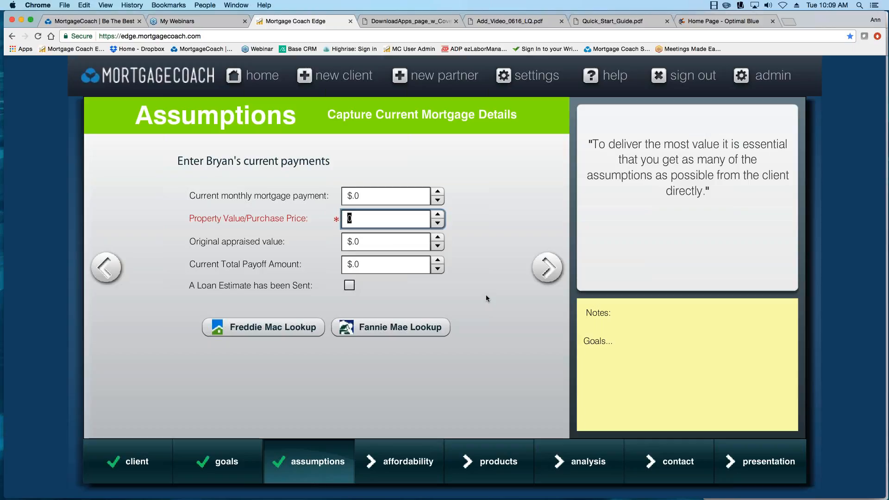
type("625000")
left_click(362, 241)
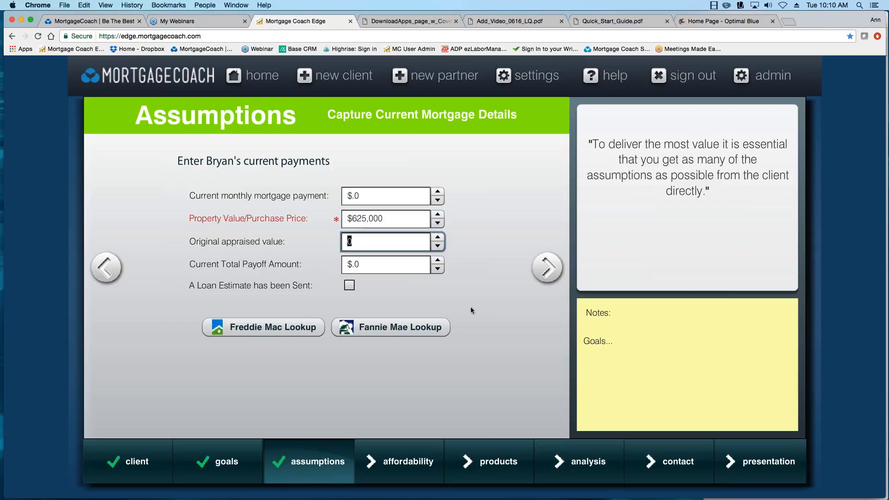
type("500000")
left_click(386, 219)
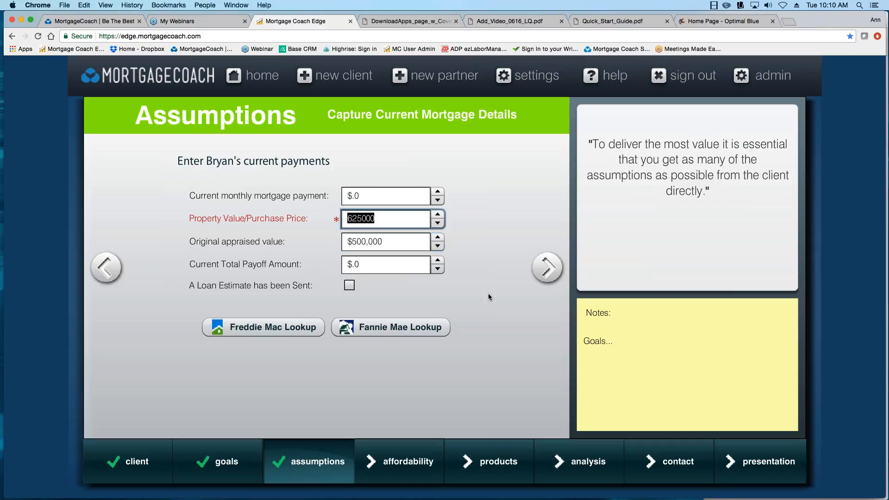
type("550000")
key("Tab")
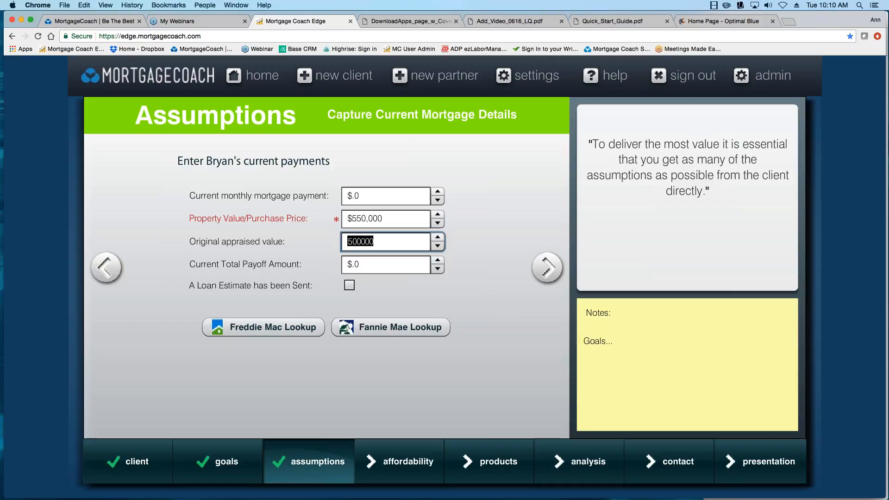
type("400")
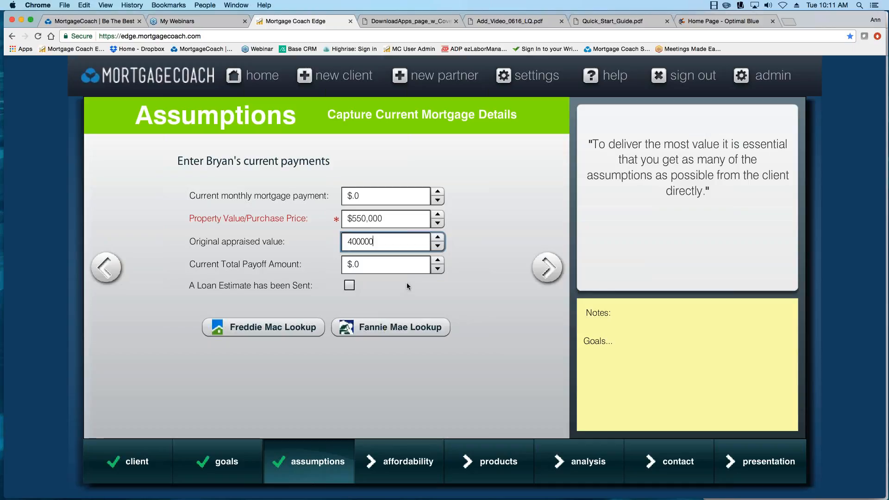
mouse_move(358, 267)
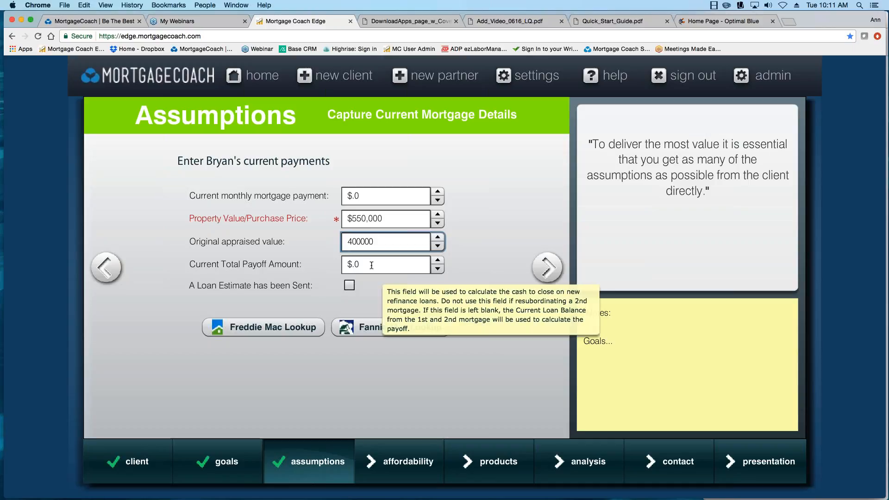
left_click(547, 267)
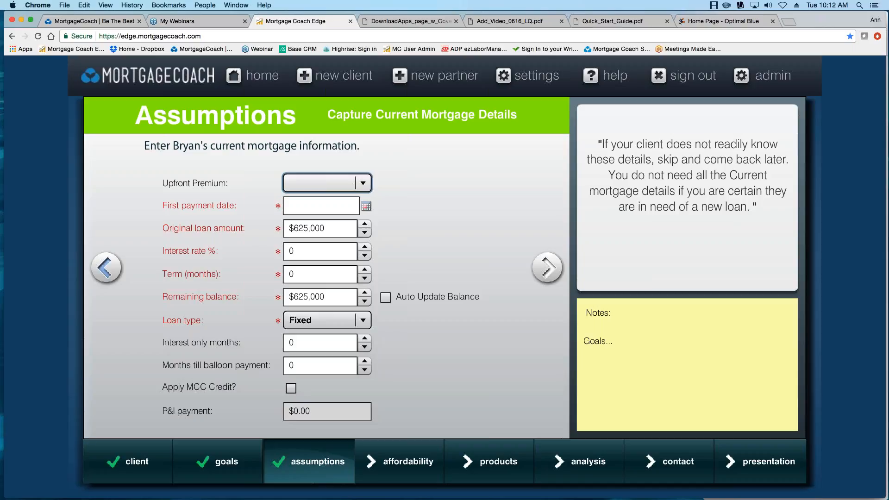
left_click(105, 267)
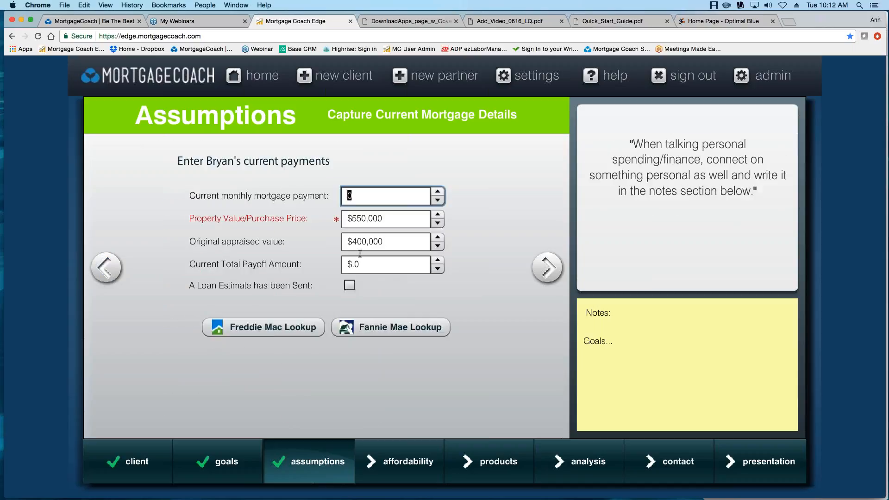
mouse_move(361, 268)
left_click(543, 273)
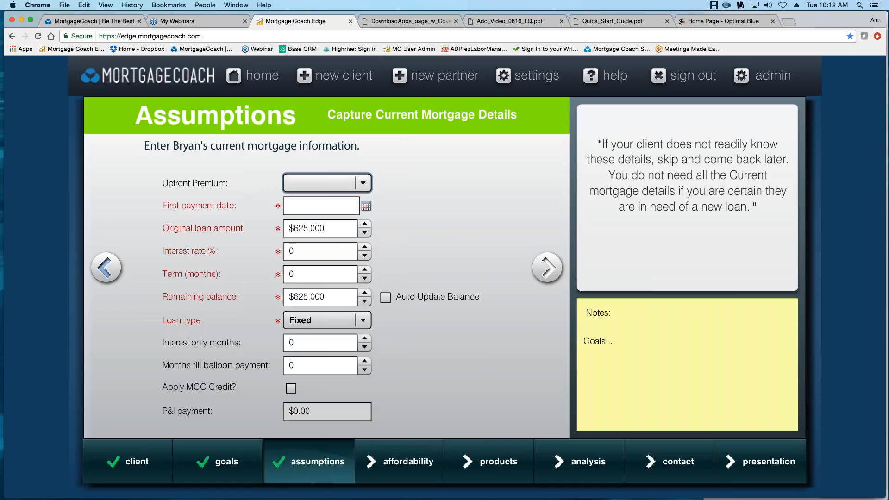
left_click(106, 267)
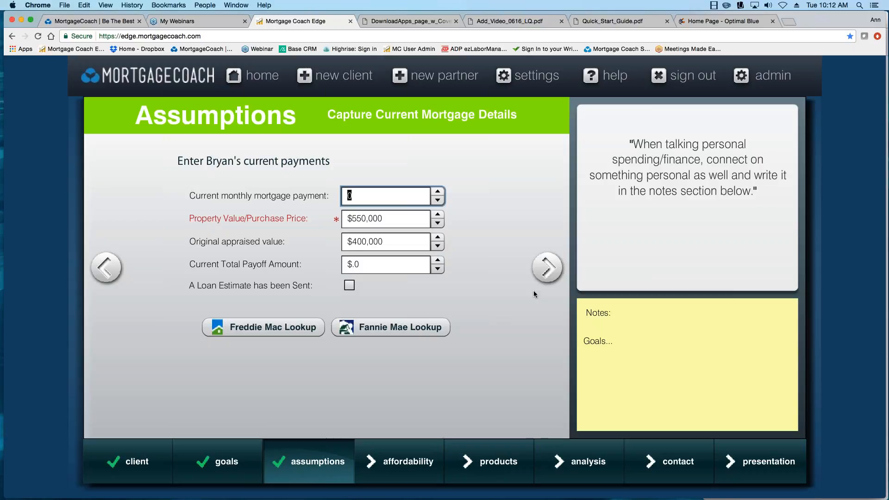
left_click(547, 272)
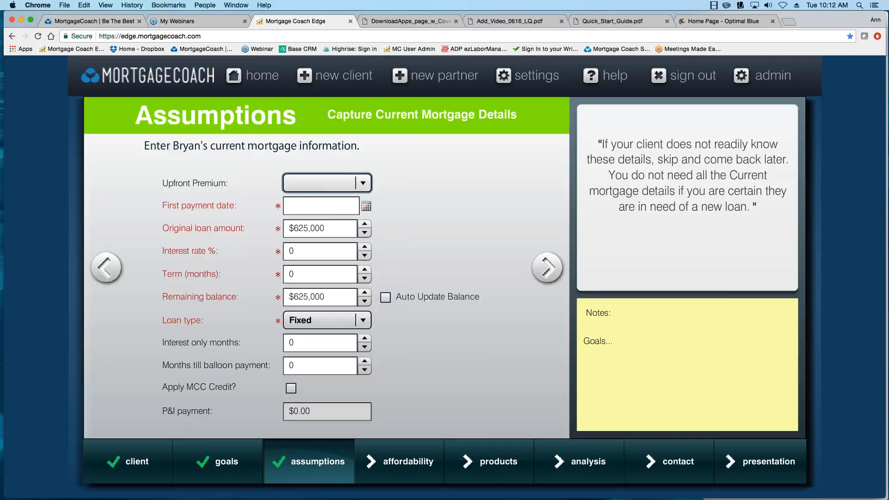
Enter 04/01/2010 as the current loan's first payment date.
left_click(366, 207)
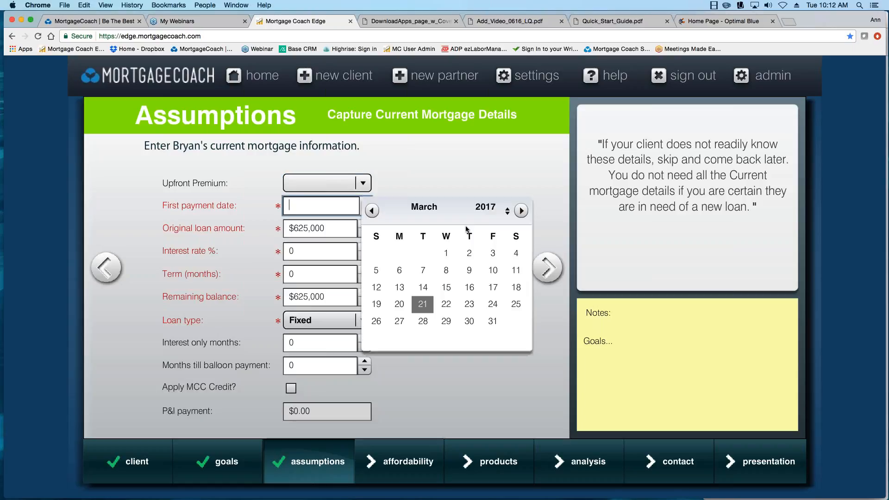
type("04/01/2010")
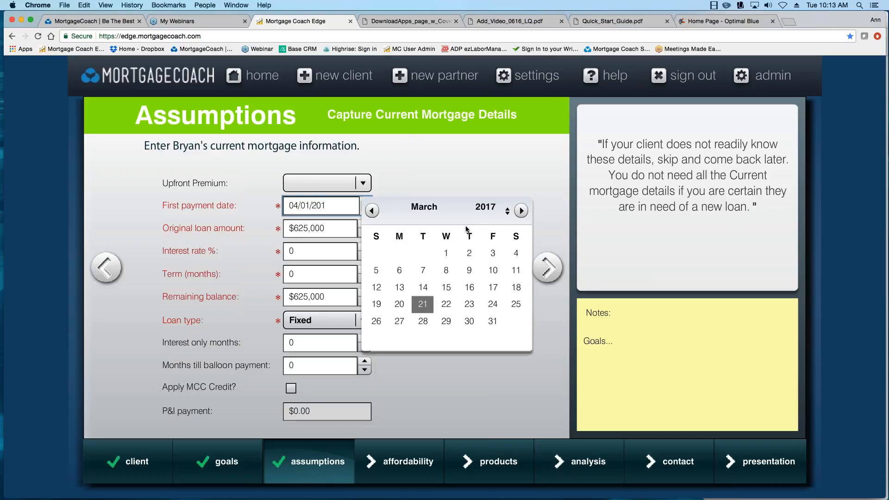
key("Tab")
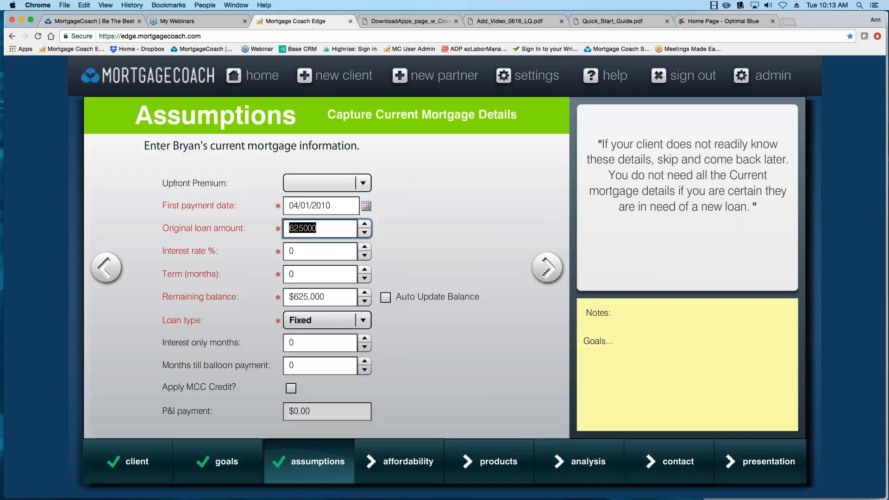
Bring up Calculator, reposition it, and return to the current mortgage information form.
left_click(875, 377)
left_click_drag(772, 133, 543, 189)
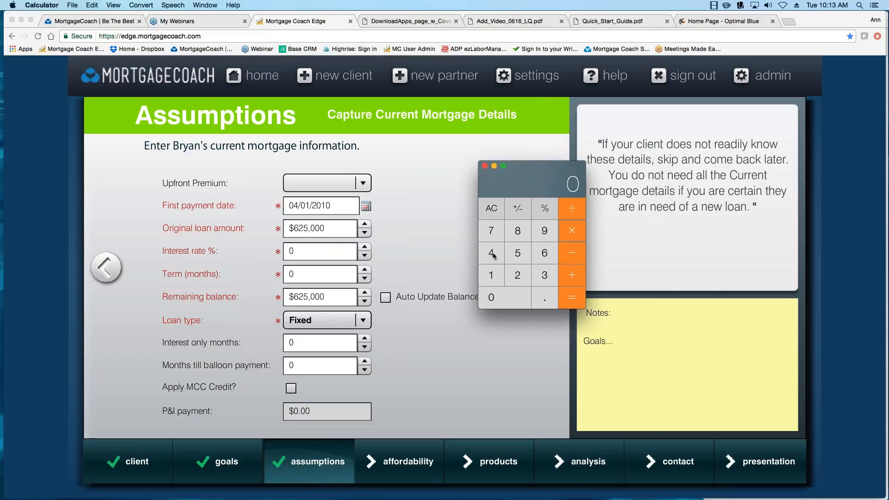
left_click_drag(531, 193, 888, 253)
left_click(106, 270)
left_click(106, 271)
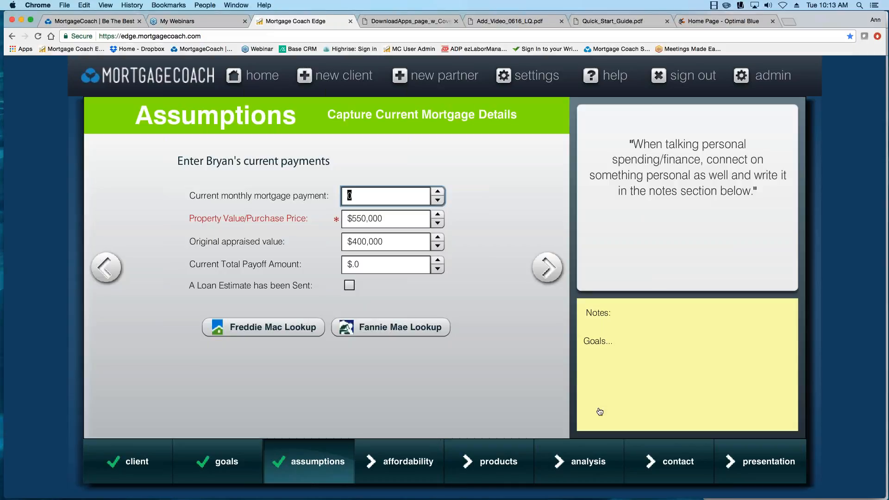
left_click(547, 269)
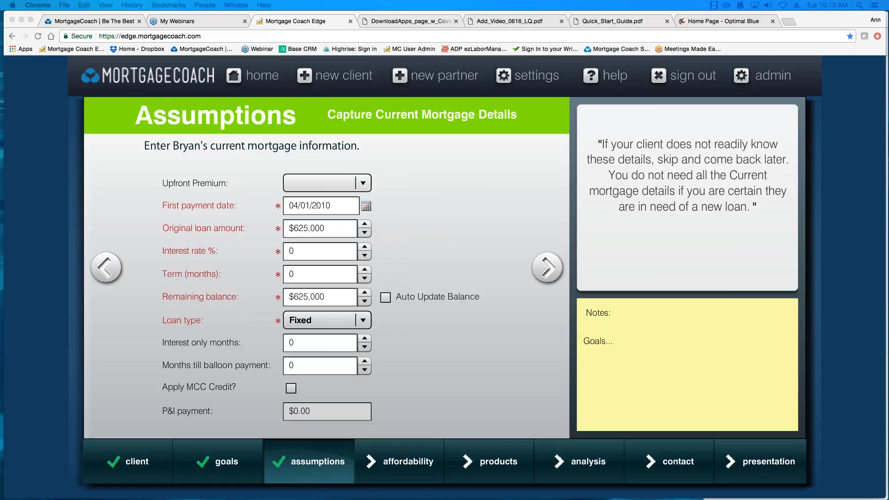
left_click_drag(751, 185, 495, 164)
Key 400000 × 96.5% into the calculator, clearing and retrying once.
left_click(443, 253)
left_click(447, 296)
left_click(447, 296)
left_click(447, 297)
left_click(447, 297)
left_click(448, 297)
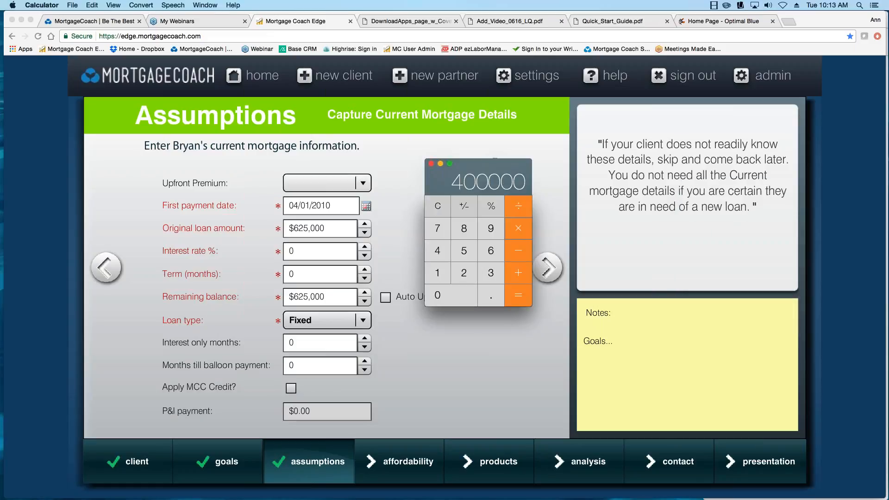
left_click(521, 231)
left_click(443, 209)
left_click(439, 252)
left_click(447, 296)
left_click(447, 296)
left_click(447, 296)
left_click(448, 297)
left_click(447, 296)
left_click(516, 233)
left_click(492, 232)
left_click(491, 251)
left_click(495, 299)
left_click(464, 251)
left_click(491, 206)
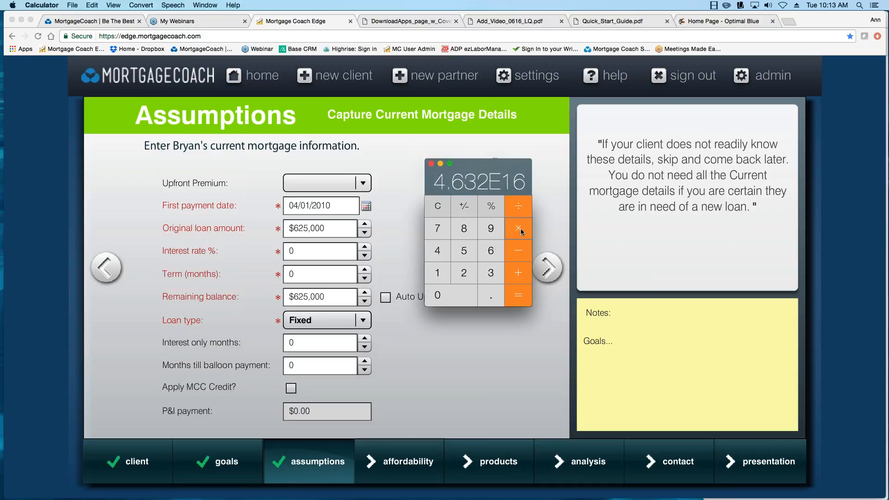
left_click(514, 294)
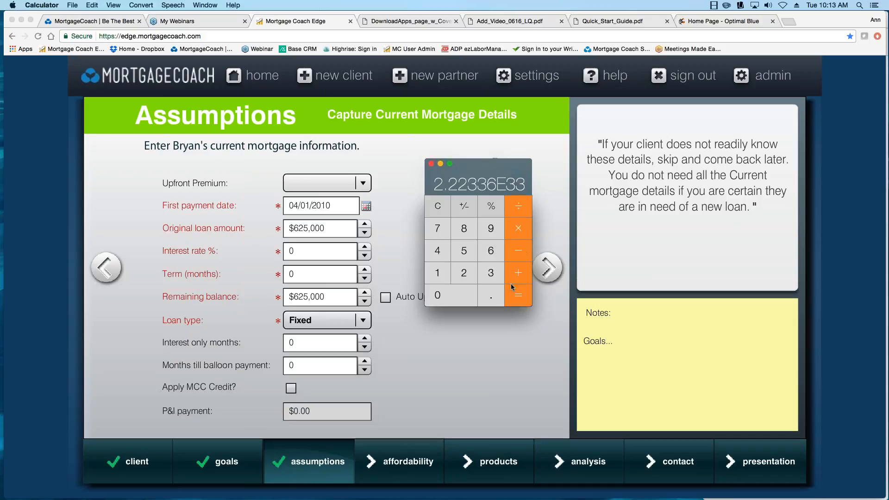
Recompute 96.5% of 400,000 to get 386,000, then select the old original loan amount.
left_click(438, 205)
left_click(447, 253)
left_click(447, 294)
left_click(447, 294)
left_click(448, 293)
left_click(447, 294)
left_click(447, 293)
left_click(518, 232)
left_click(491, 228)
left_click(491, 251)
left_click(491, 295)
left_click(465, 251)
left_click(491, 206)
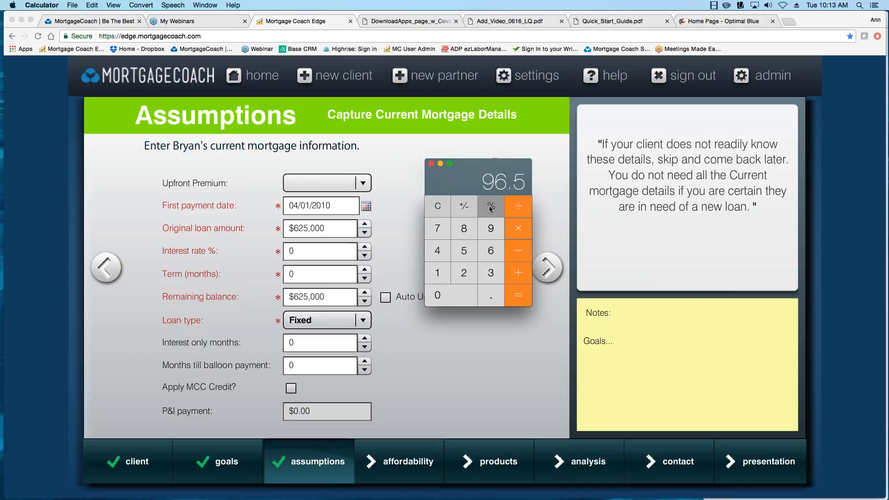
left_click(337, 224)
left_click_drag(337, 227, 291, 228)
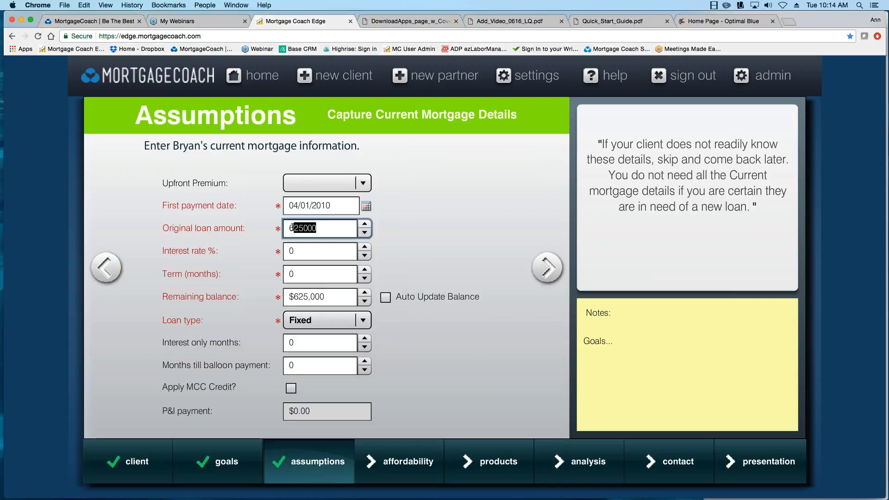
Enter original loan amount 386000, interest rate 5.25 and term 360 months, then continue.
key("BackSpace")
key("BackSpace")
type("3")
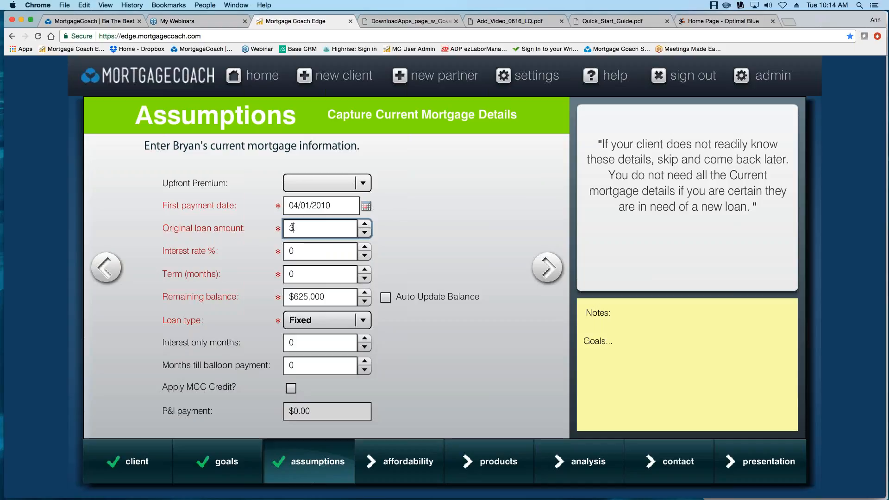
type("86000")
key("Tab")
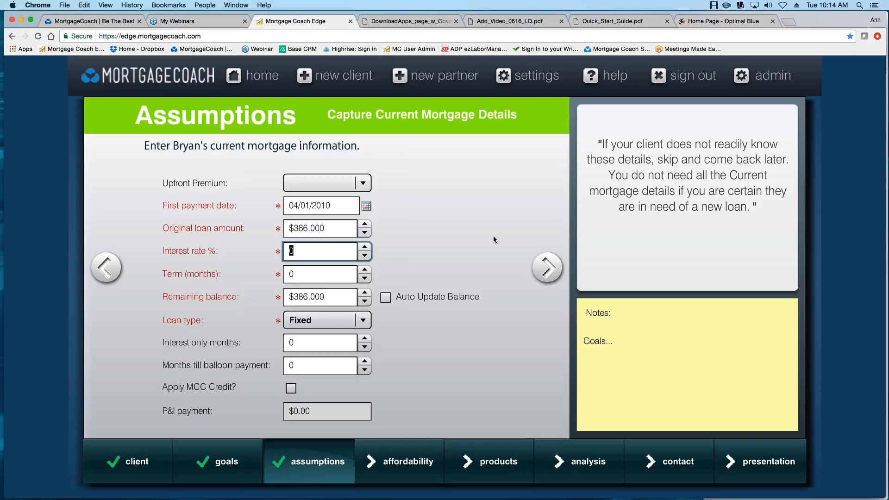
type("5.25")
key("Tab")
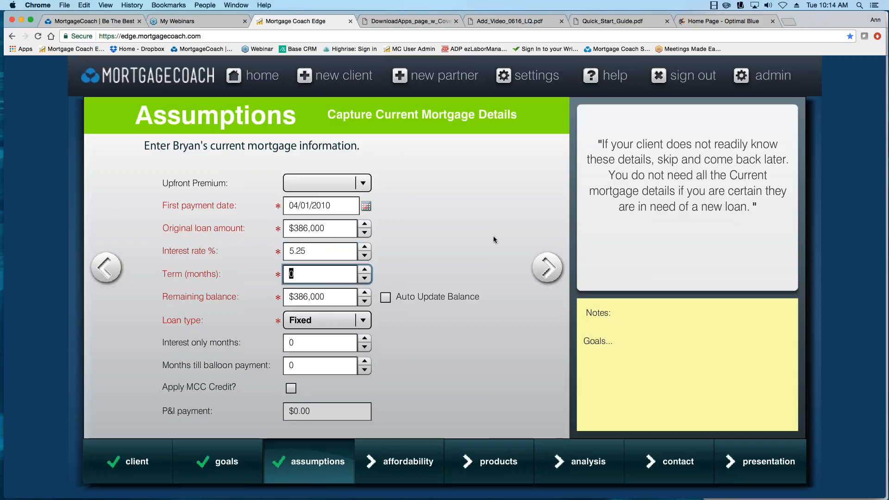
type("360")
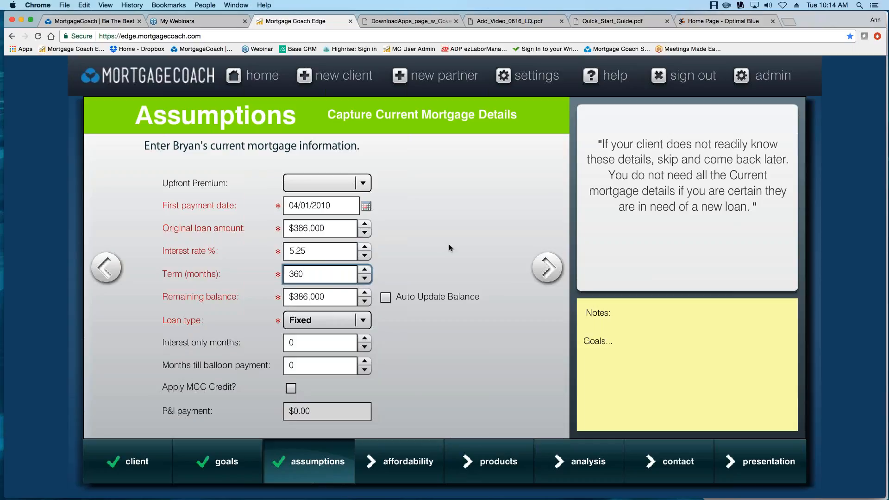
key("Tab")
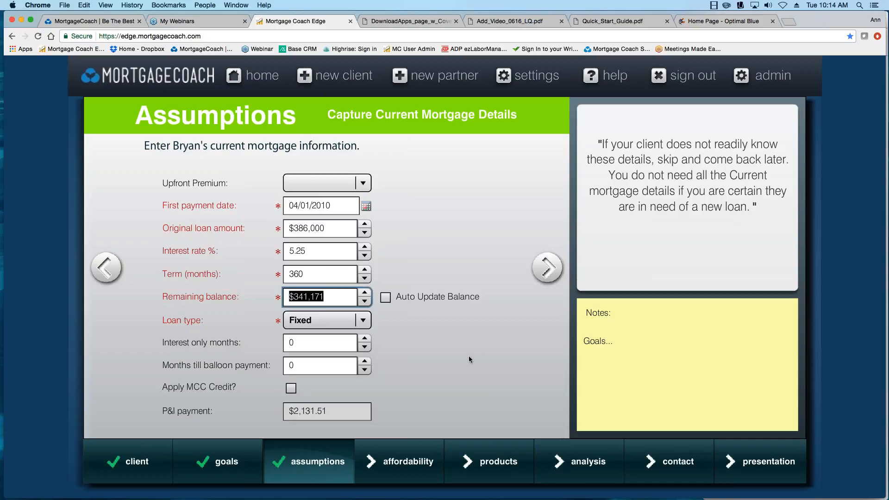
left_click(546, 266)
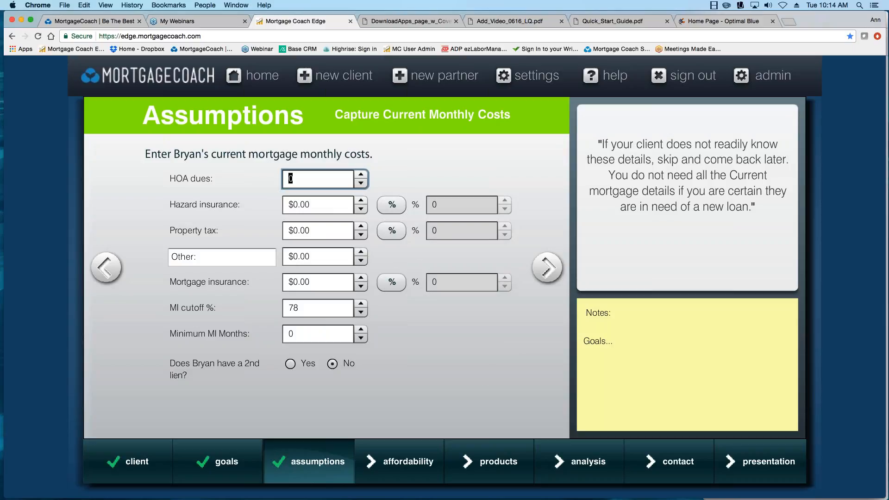
Leave HOA dues at $0 and enter 82 hazard insurance, 417 property tax, 186 mortgage insurance.
key("Tab")
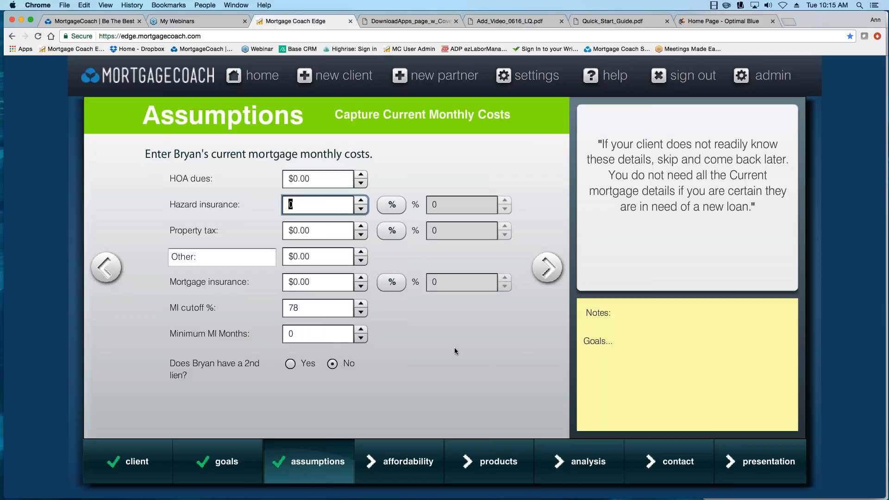
type("82")
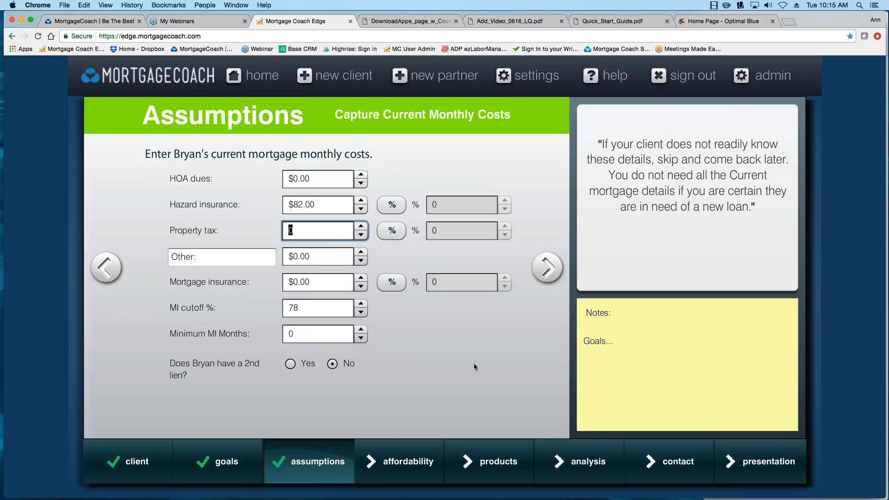
type("417")
left_click_drag(306, 282, 241, 284)
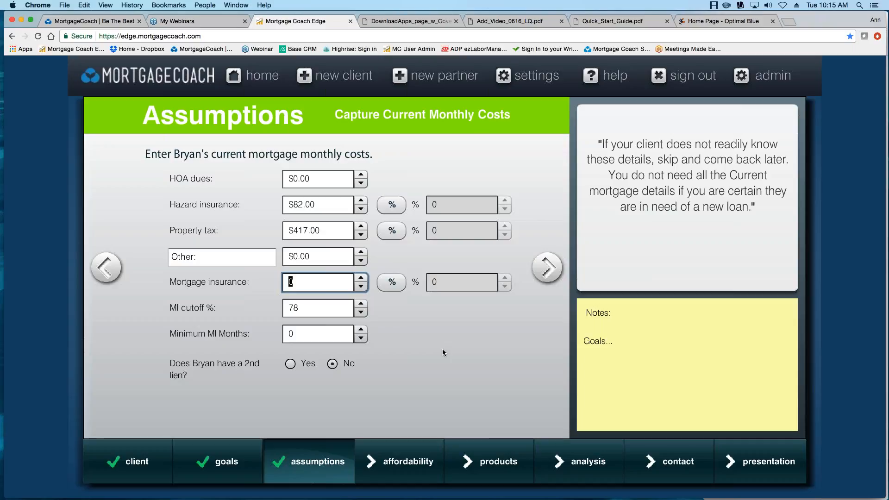
type("186")
key("Tab")
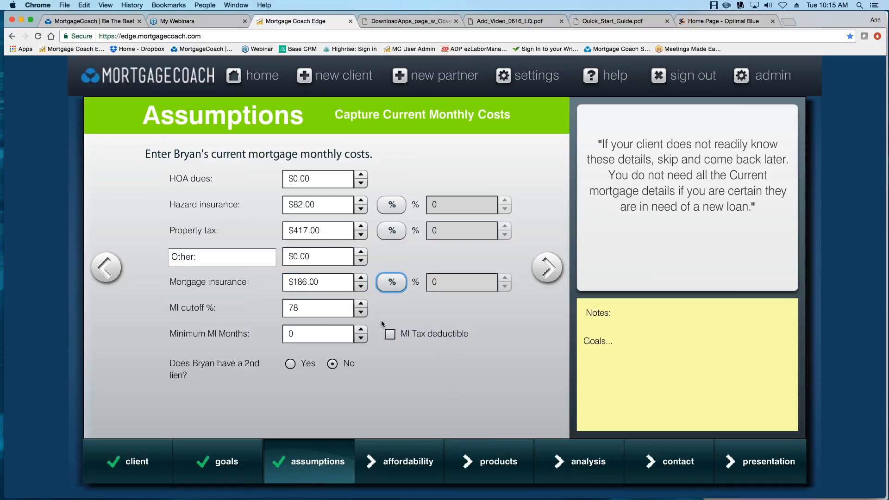
Clear the Minimum MI Months entry back to 0 and advance to Affordability.
left_click_drag(313, 338, 278, 340)
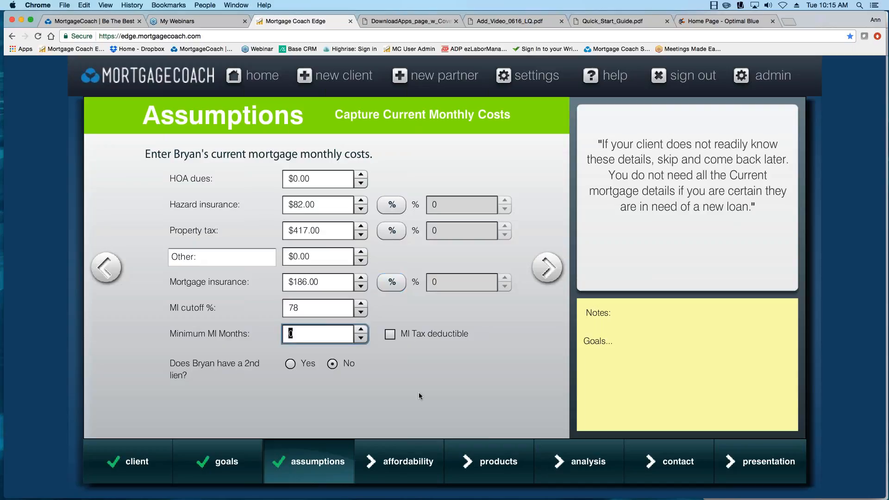
type("360")
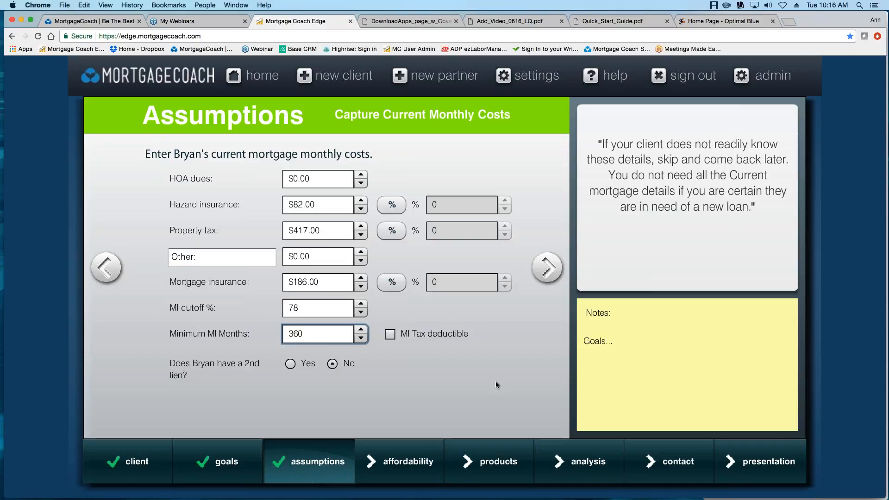
key("BackSpace")
key("BackSpace")
key("BackSpace")
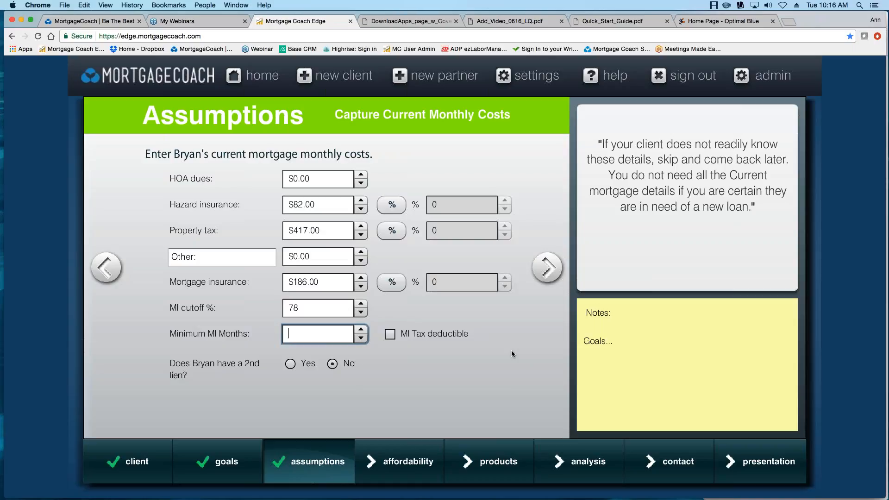
left_click(547, 267)
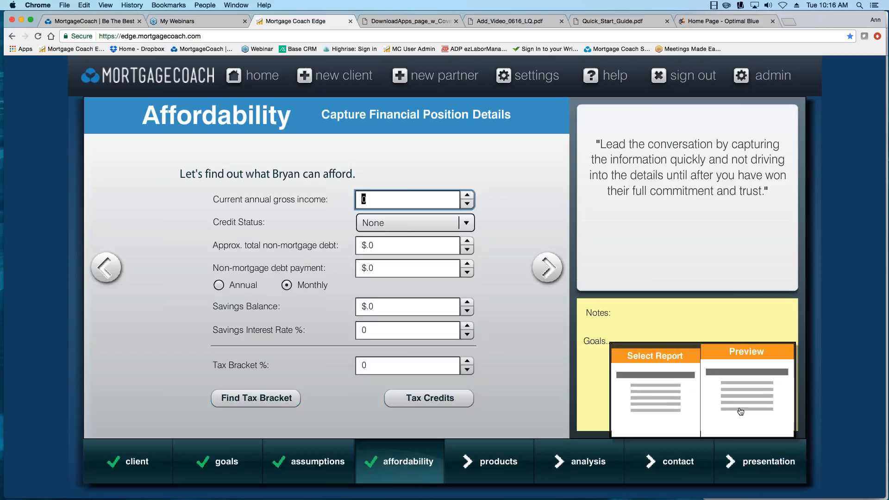
Set the quote date to 03/21/2017 and preview the Total Cost Analysis report in a new tab.
left_click(740, 411)
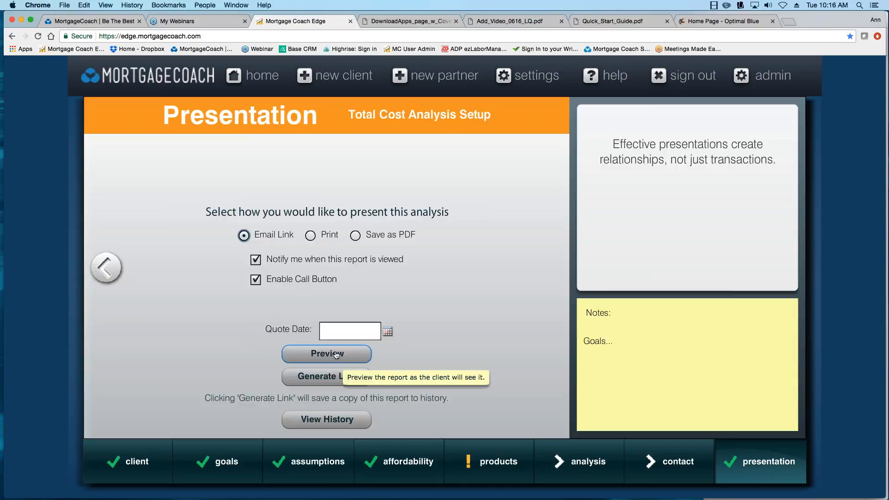
left_click(387, 332)
left_click(393, 335)
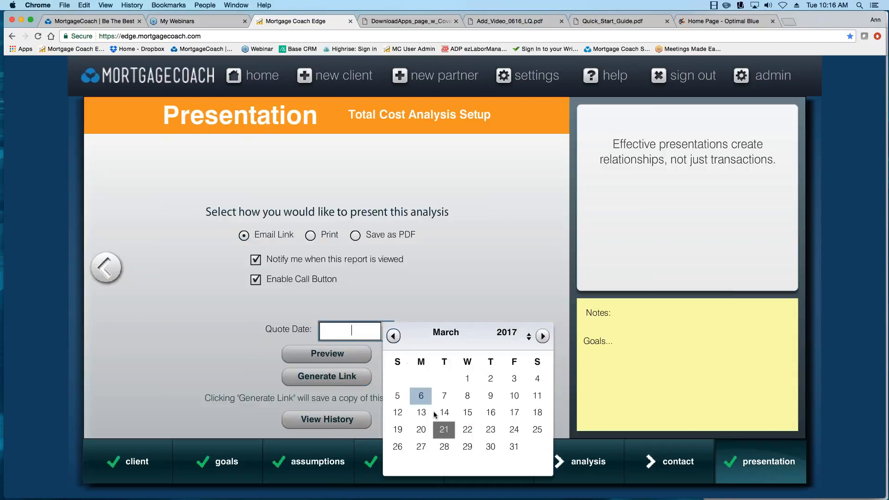
left_click(443, 430)
left_click(326, 355)
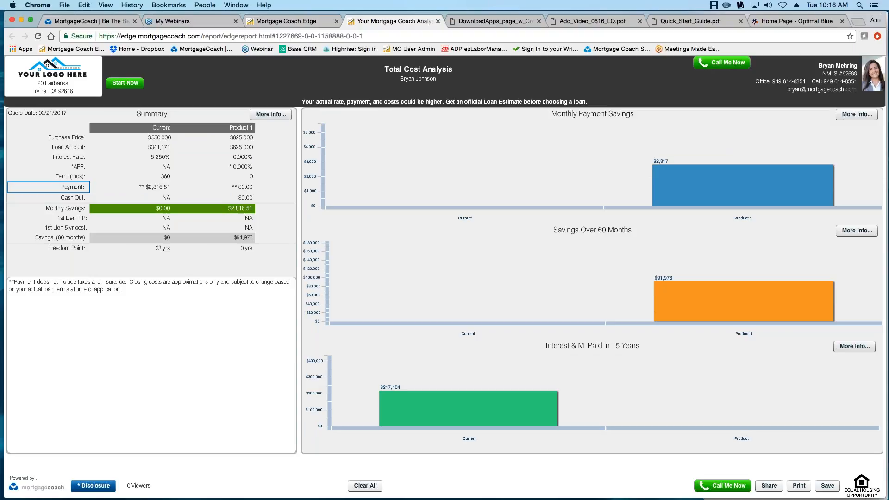
Highlight the Payment and Cash Out summary rows, then return to the Affordability step.
left_click(76, 186)
left_click(77, 196)
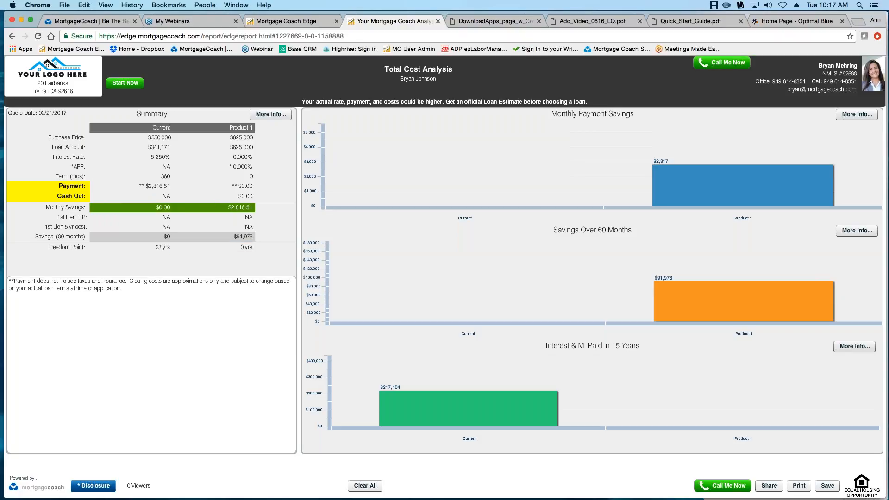
left_click(297, 25)
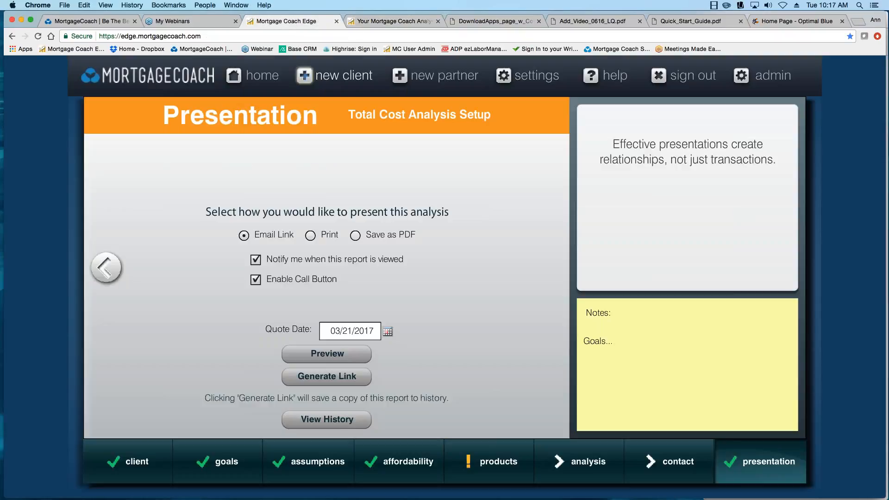
mouse_move(419, 465)
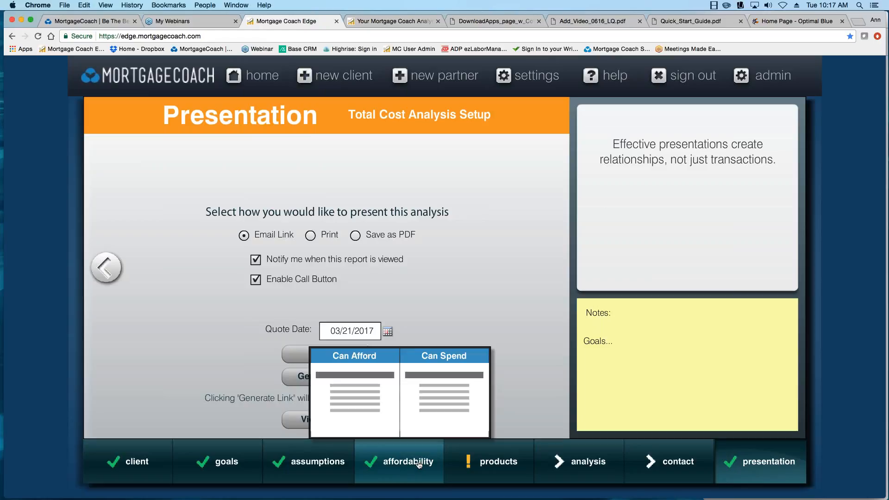
left_click(419, 464)
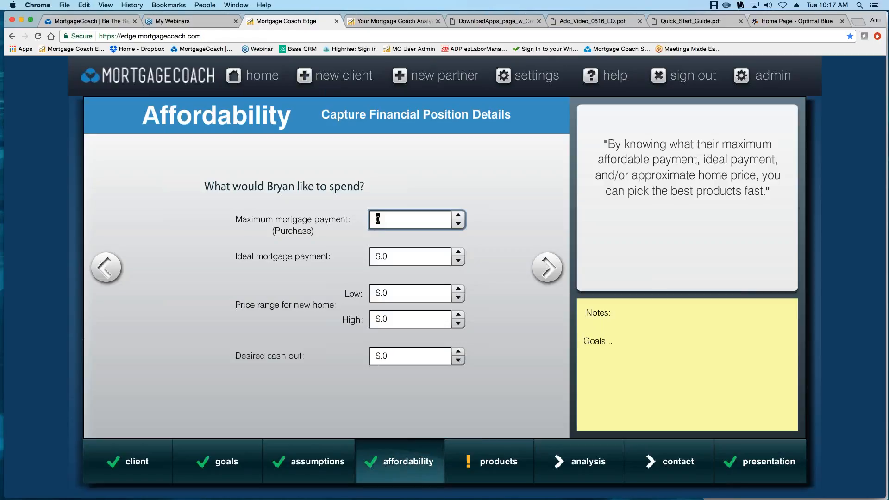
Enter a 25% tax bracket, verify the $477.41 tax benefit in the report, and advance to Products.
left_click(106, 268)
left_click(368, 362)
type("25")
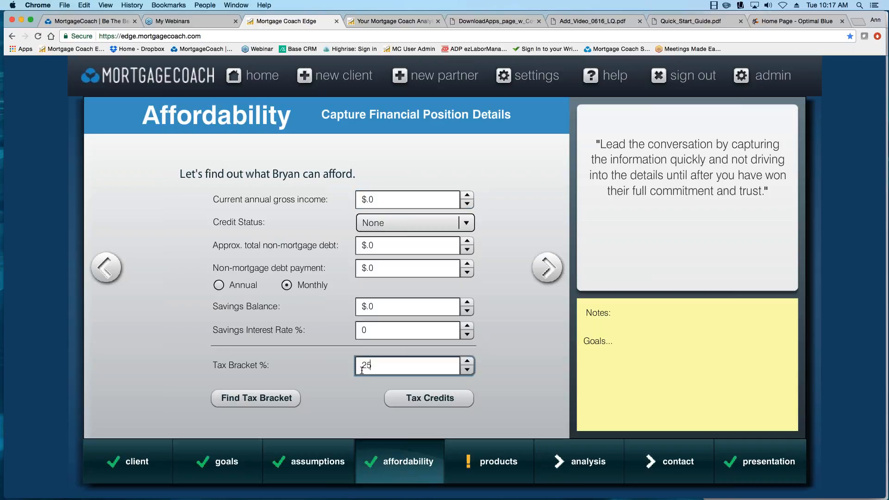
left_click(547, 268)
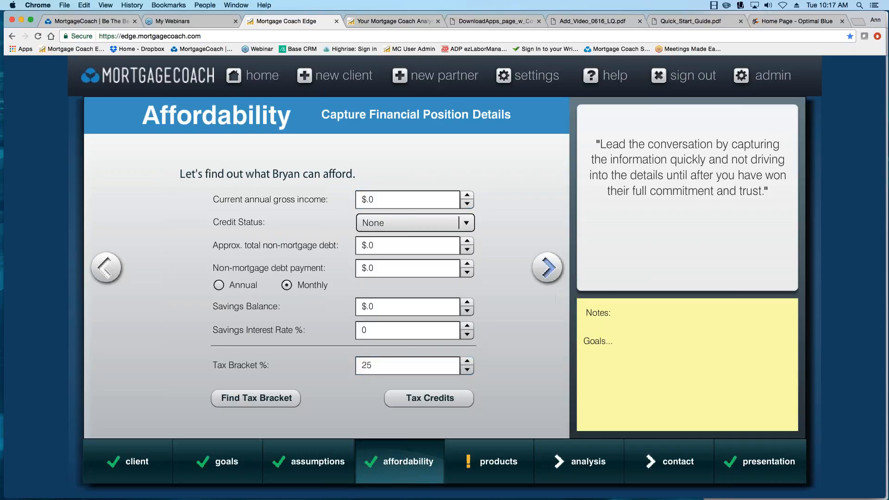
left_click(393, 22)
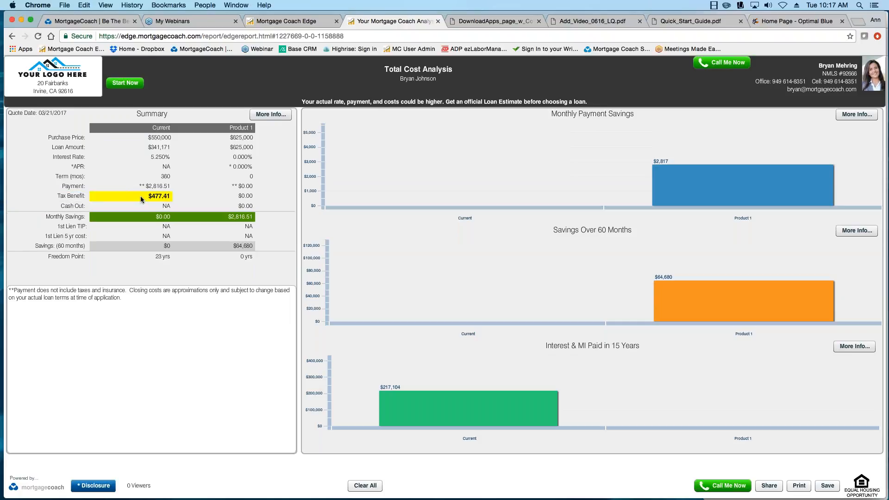
left_click(291, 22)
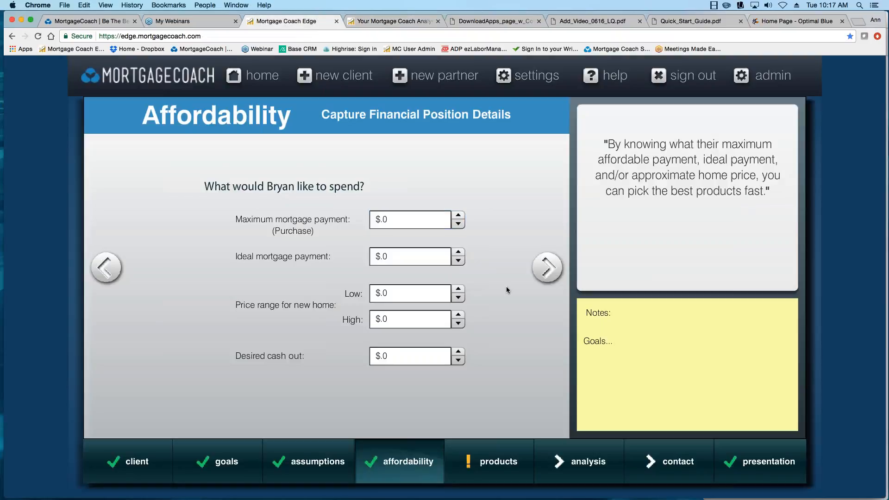
left_click(547, 268)
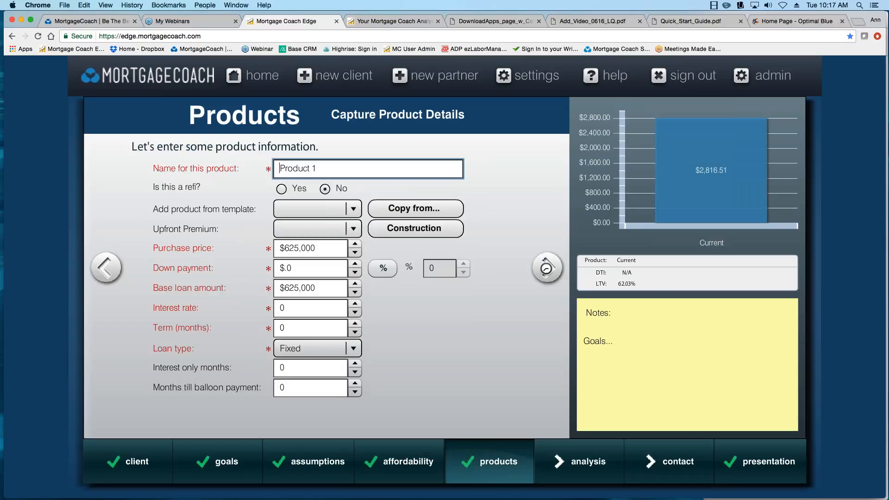
Rename Product 1 to '30 YR', stepping through its cost pages and back to its details.
left_click_drag(322, 170, 224, 159)
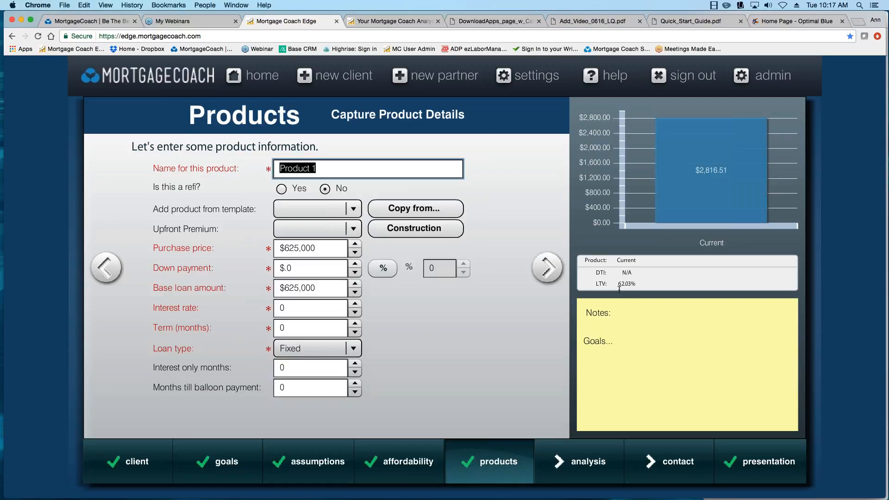
type("30 YR")
left_click(546, 268)
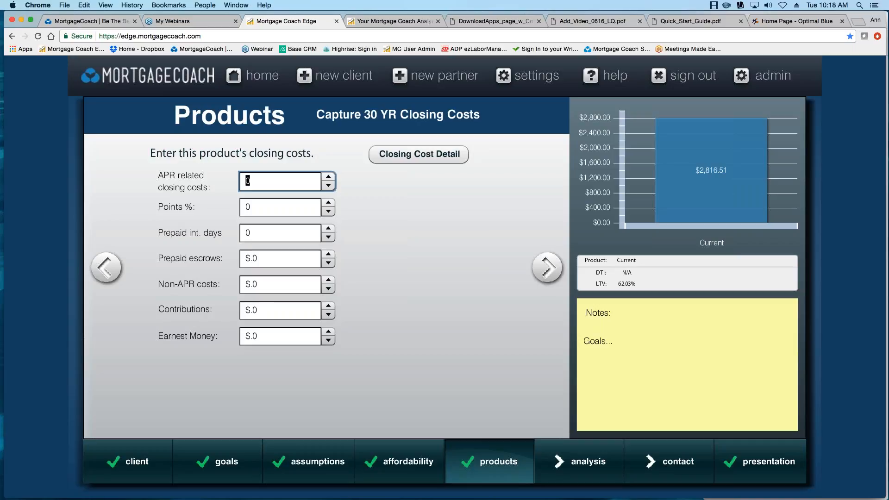
left_click(547, 267)
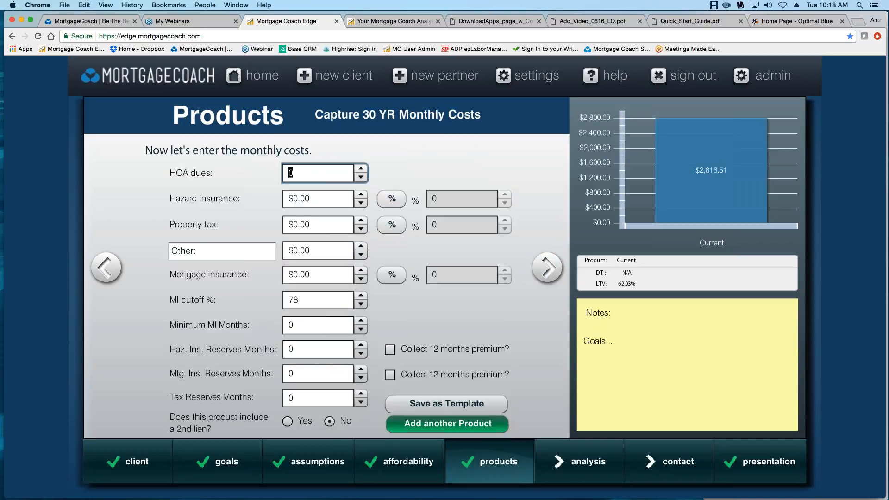
left_click(105, 267)
left_click(99, 276)
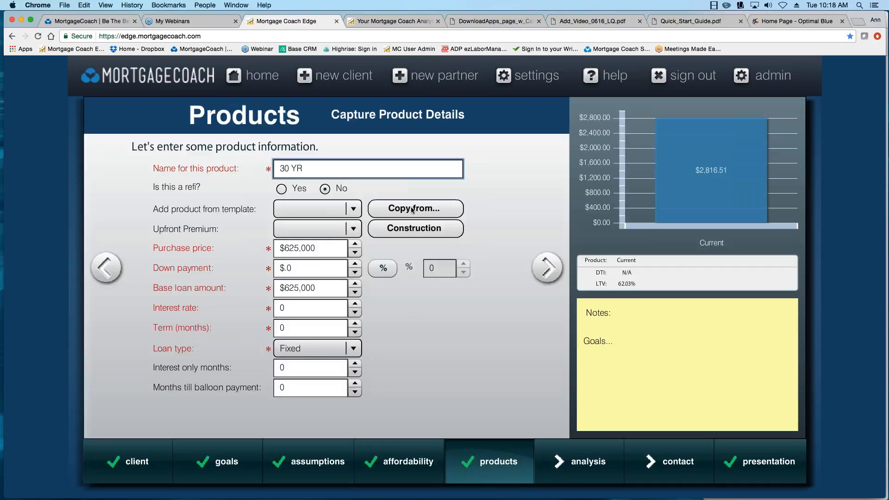
Copy the Current mortgage into 30 YR, showing $82 hazard insurance, $417 tax, $186 mortgage insurance.
left_click(413, 209)
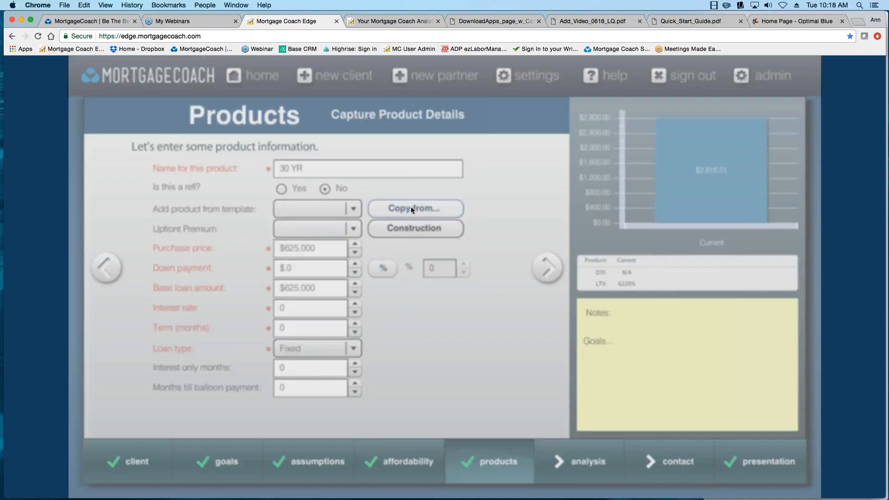
left_click(358, 351)
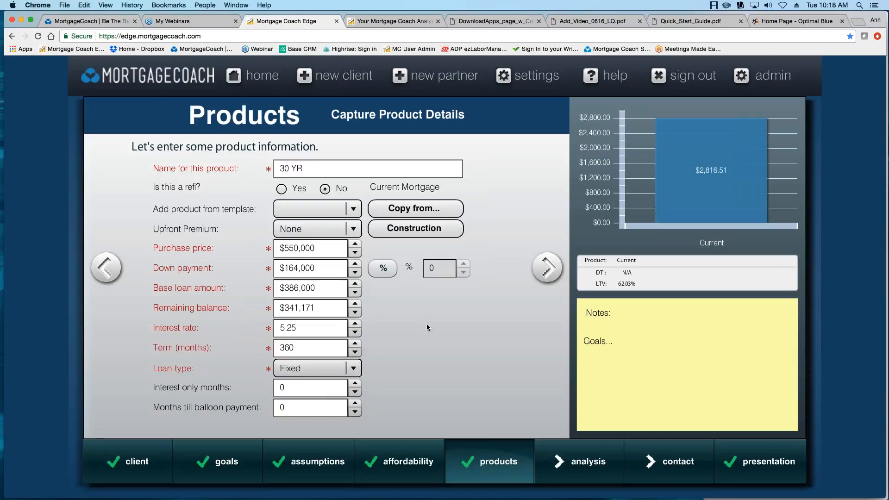
left_click(549, 269)
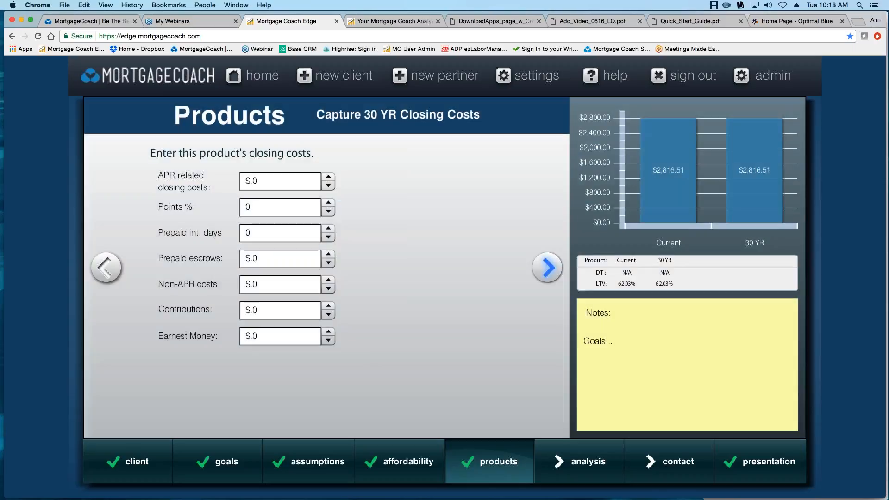
left_click(548, 268)
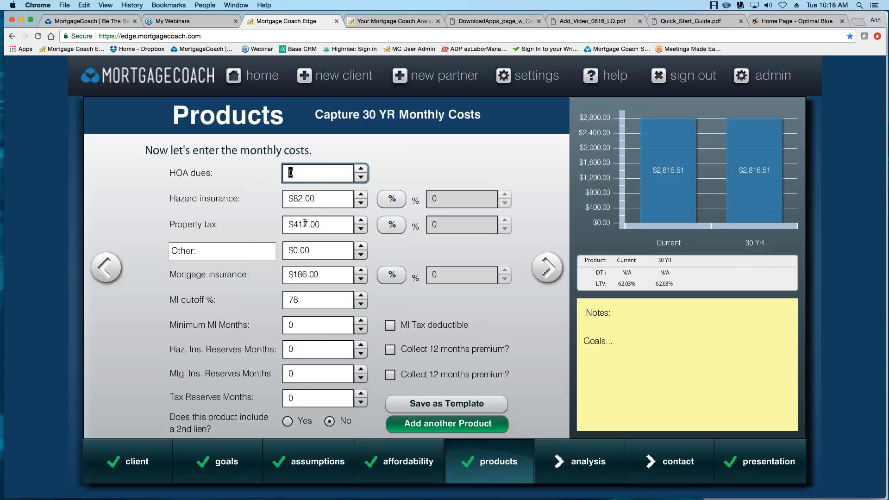
mouse_move(301, 463)
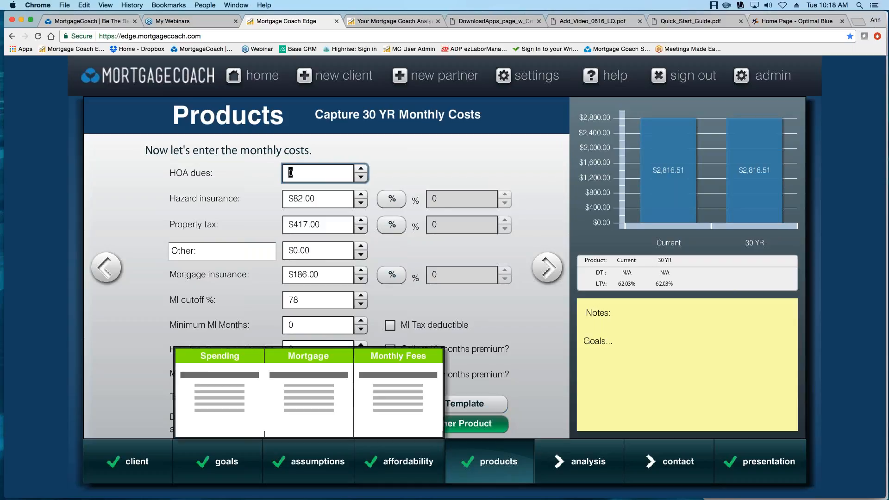
left_click(389, 390)
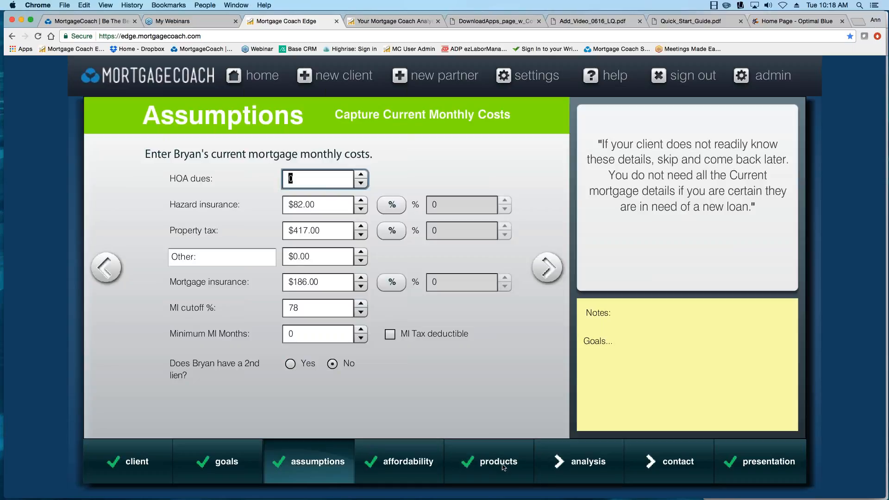
Mark 30 YR as a refinance and change its rate from 5.25 to 4.375%, giving a $2,202.42 payment.
left_click(489, 462)
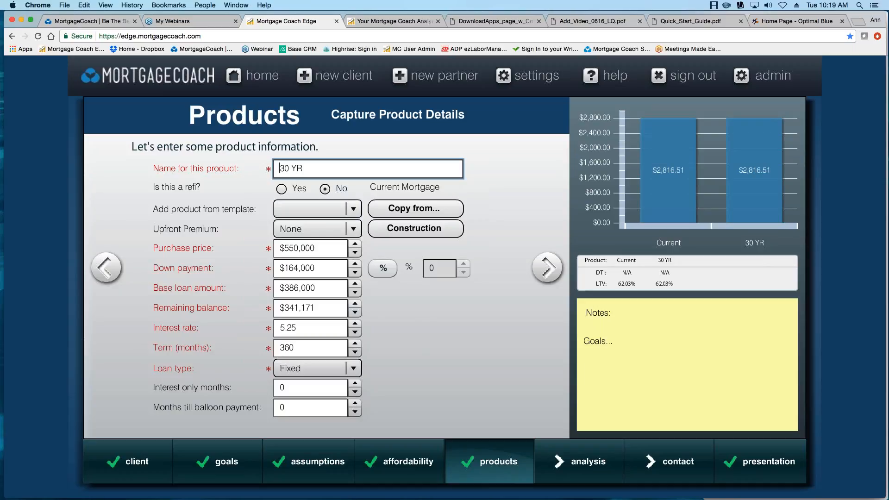
left_click(281, 190)
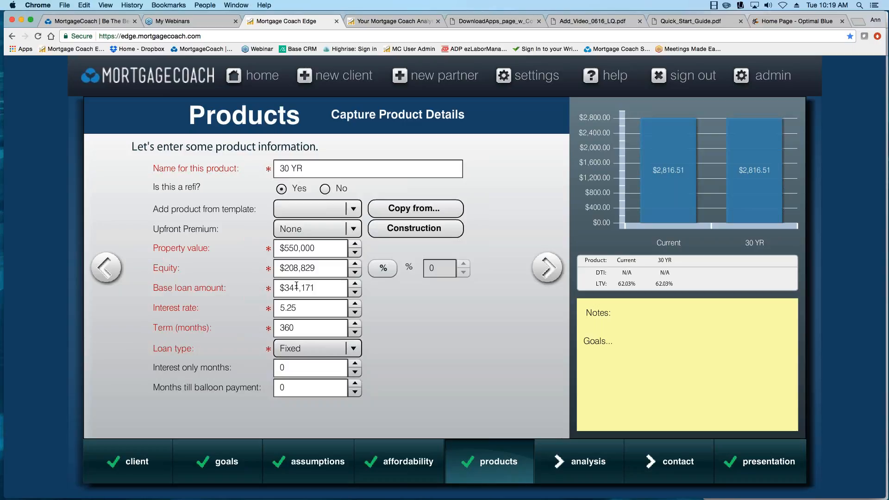
left_click(298, 307)
double_click(298, 308)
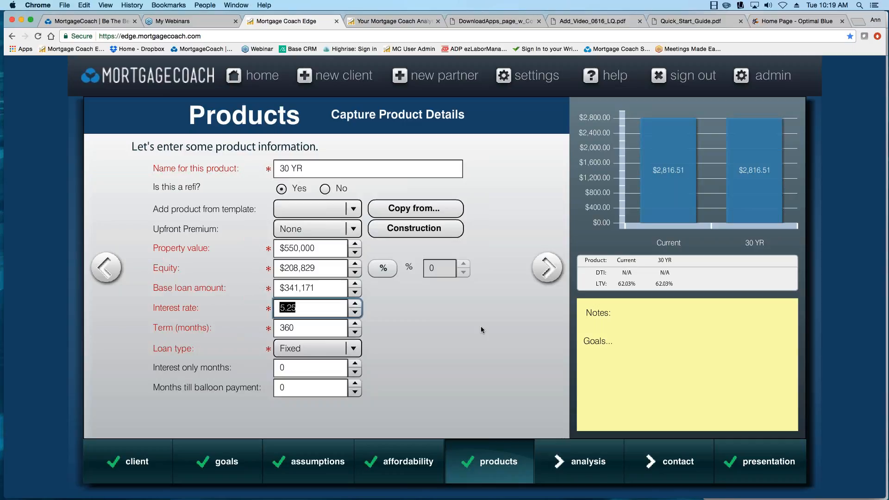
type("4.375")
left_click(550, 281)
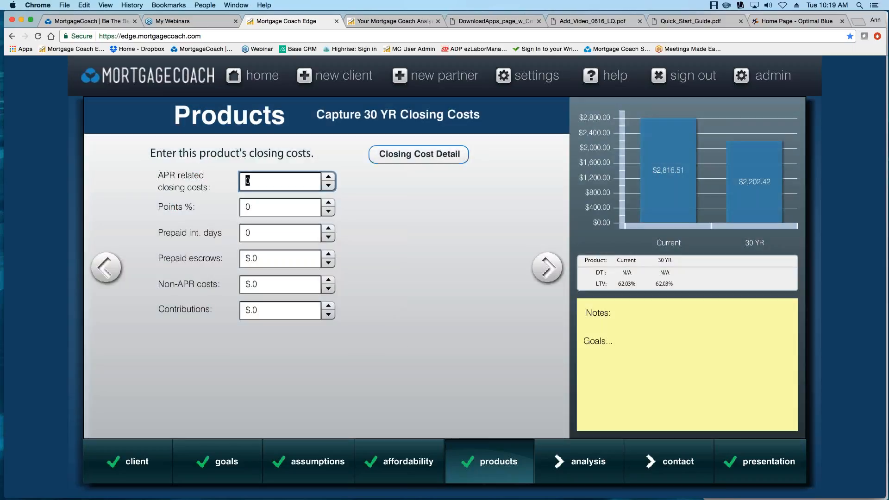
Open the 30 YR Closing Cost Details dialog, cancelling once and reopening it.
left_click(418, 155)
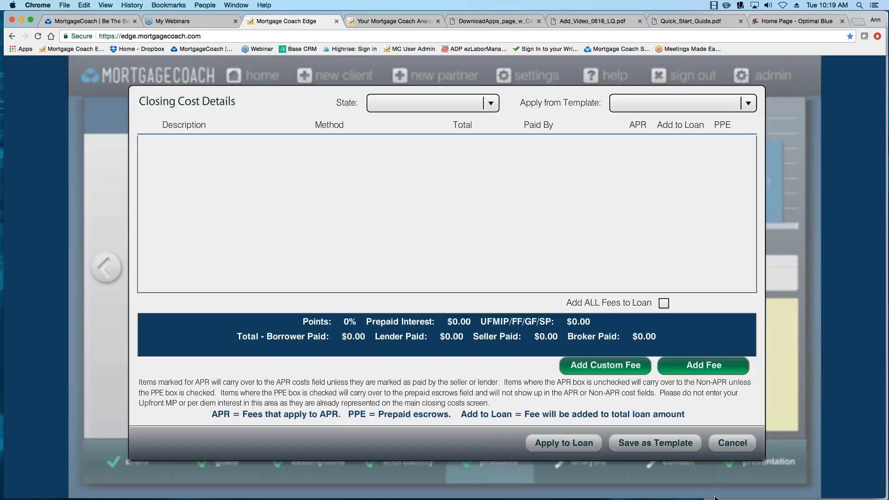
left_click(732, 443)
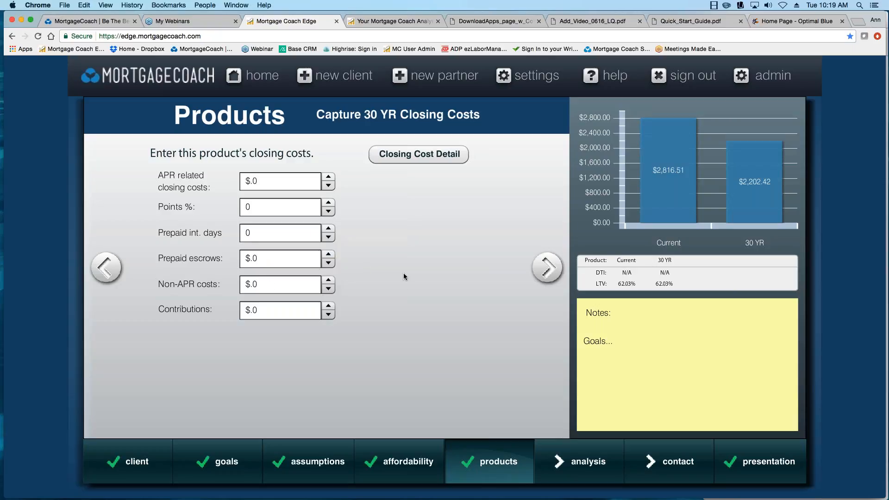
left_click(407, 159)
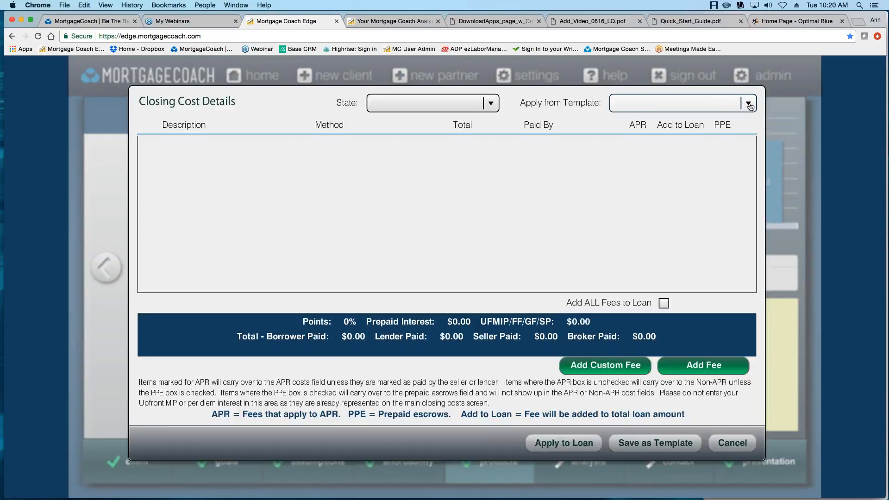
Apply the CONV FEES- REFI template: $2,130.5 APR-related and $1,566.93 non-APR closing costs.
left_click(749, 105)
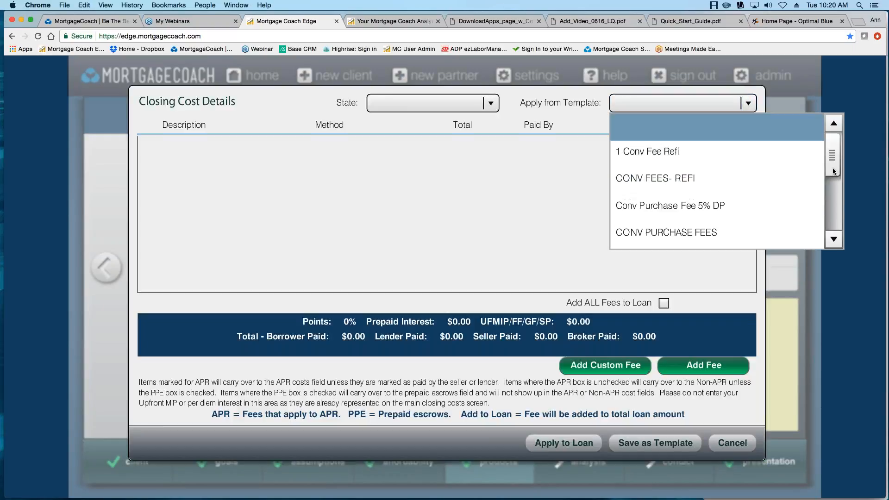
mouse_move(832, 157)
left_mouse_down()
mouse_move(828, 209)
mouse_move(831, 170)
left_mouse_up()
left_click(706, 137)
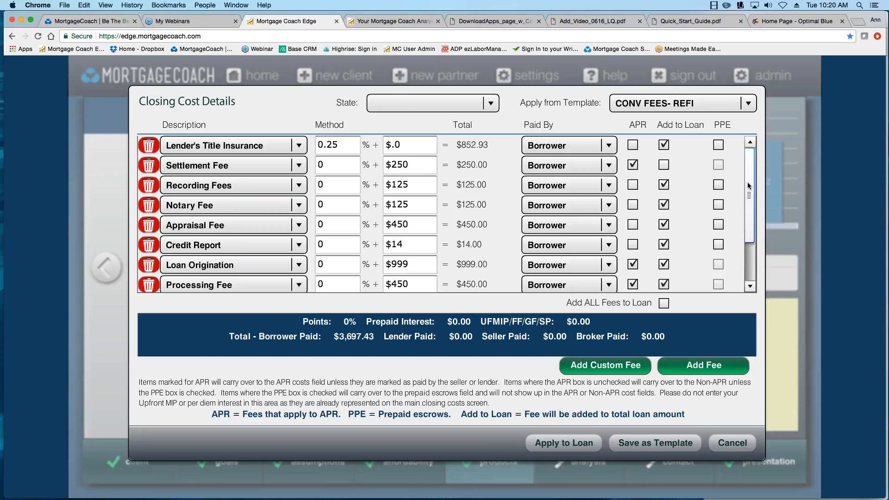
mouse_move(748, 183)
left_mouse_down()
mouse_move(750, 224)
mouse_move(753, 171)
left_mouse_up()
left_click(565, 443)
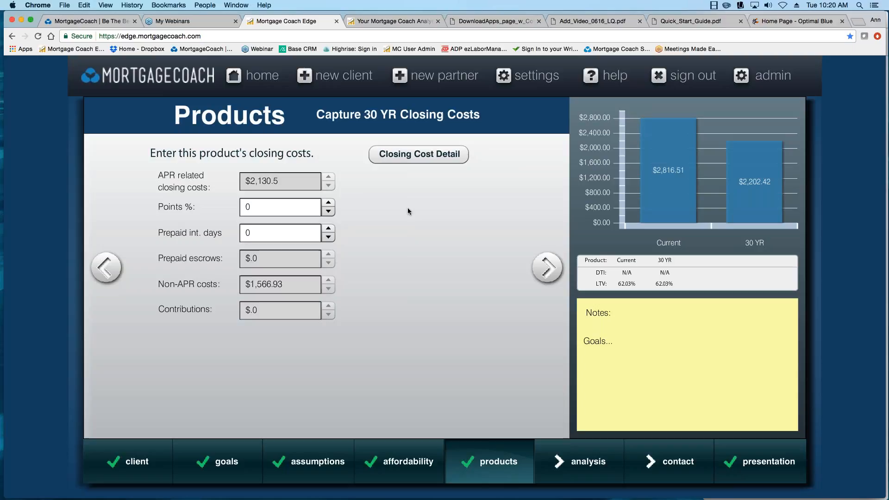
Clear the $186 mortgage insurance and set hazard and tax reserves to 4 months each.
left_click(548, 269)
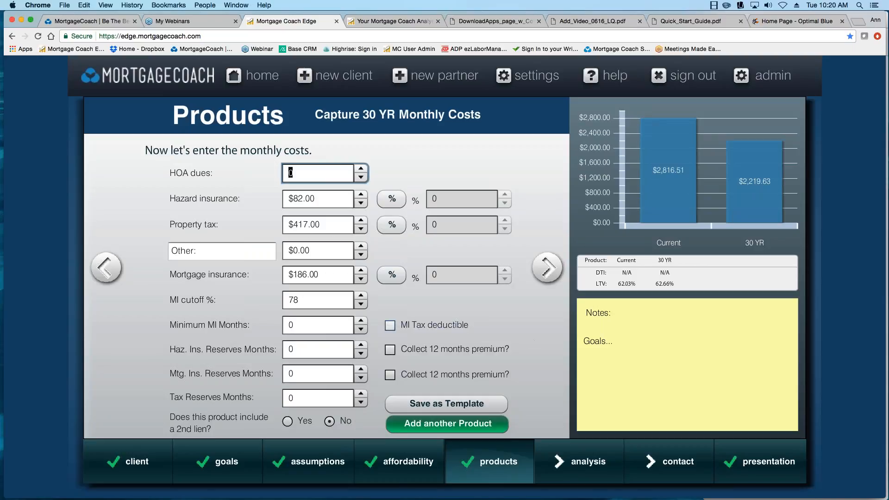
left_click(328, 276)
key("BackSpace")
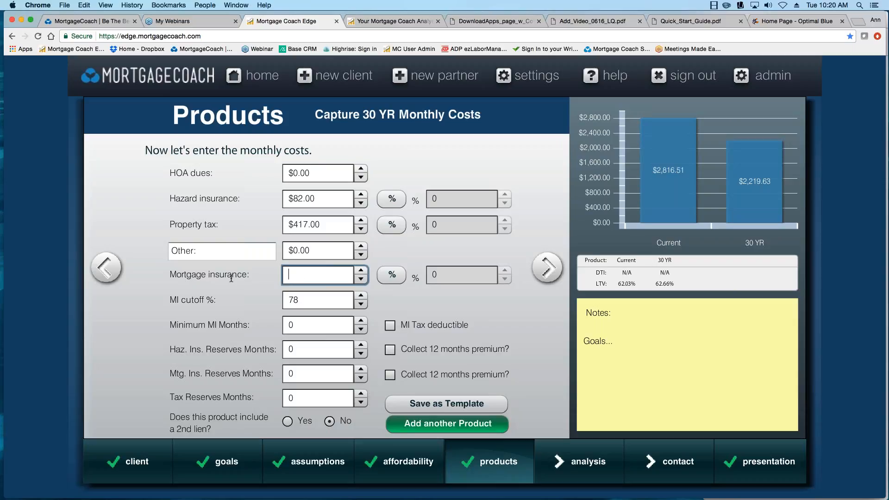
key("Tab")
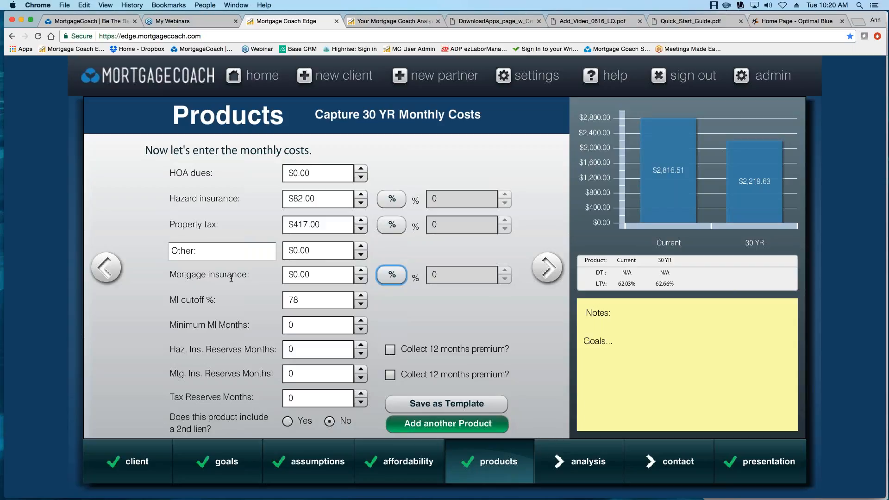
left_click_drag(297, 349, 228, 346)
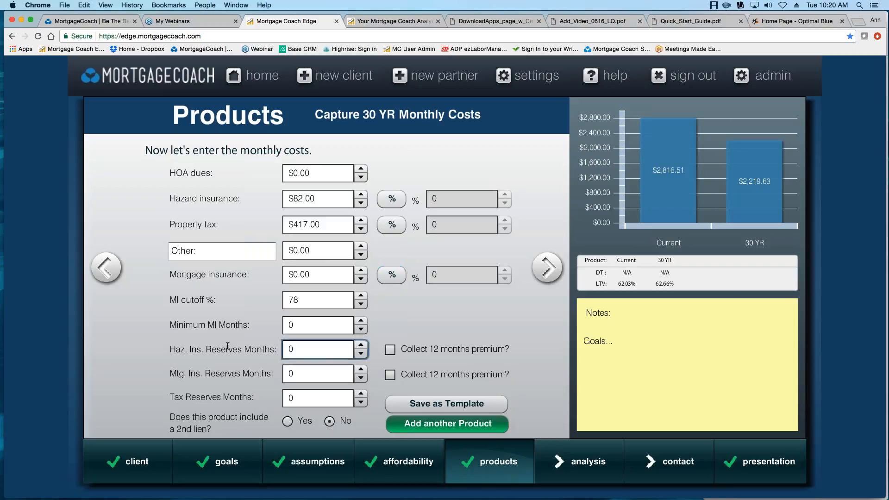
type("4")
key("Tab")
key("Tab")
type("4")
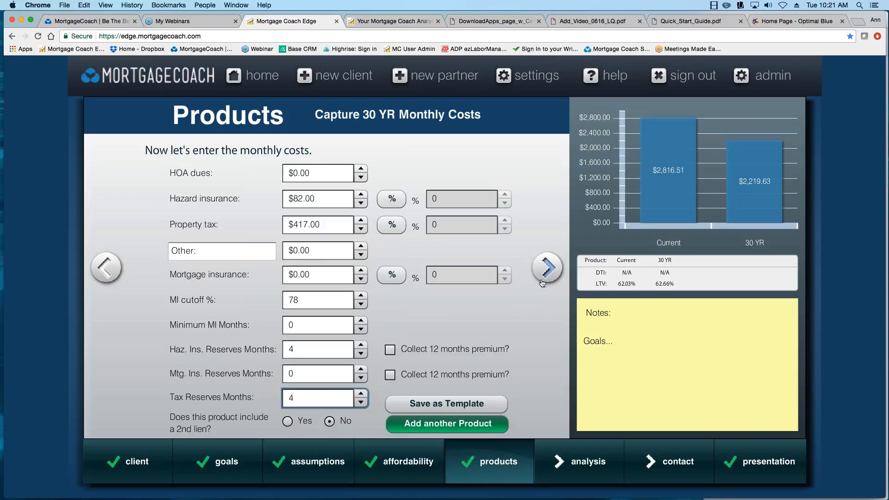
mouse_move(662, 212)
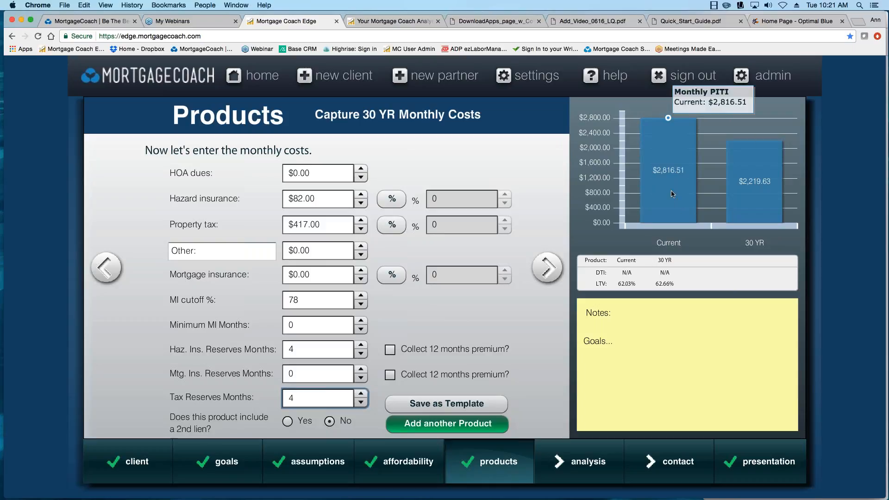
mouse_move(746, 204)
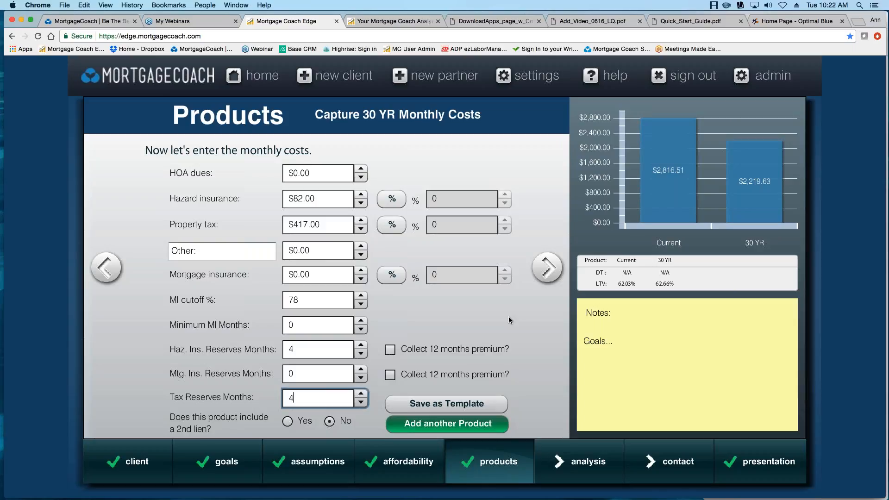
Add a second loan product and rename it from 'Product 2' to '20 YR'.
left_click(447, 424)
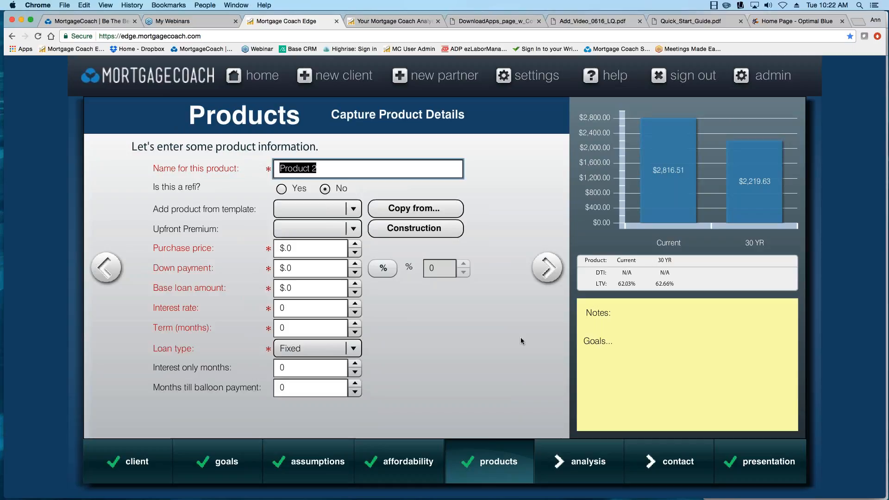
type("20 YR")
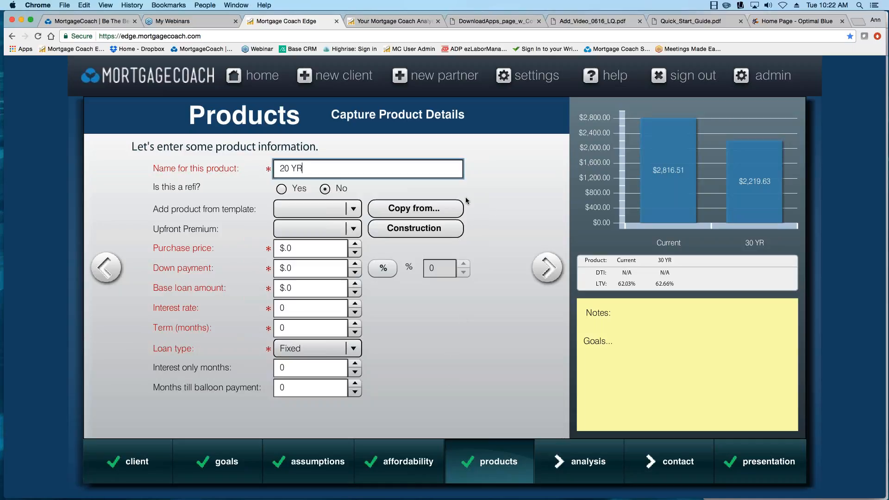
Copy the 30 YR product's details into the 20 YR product.
left_click(420, 211)
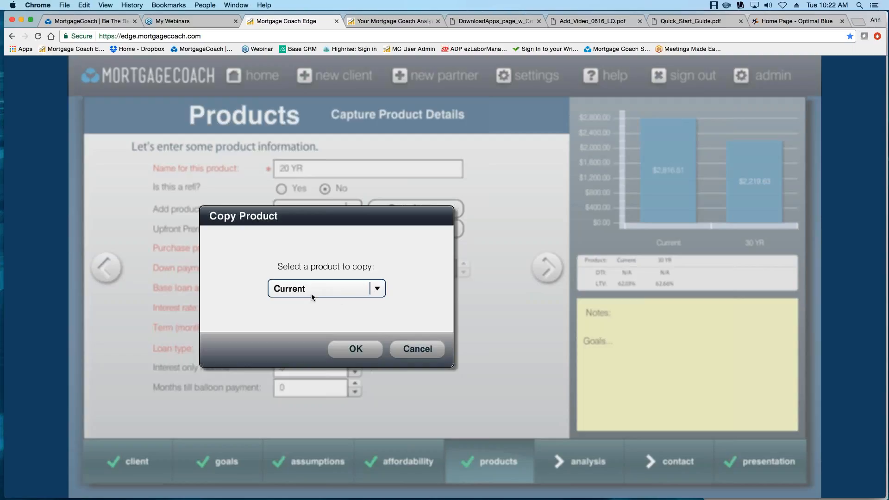
left_click(378, 289)
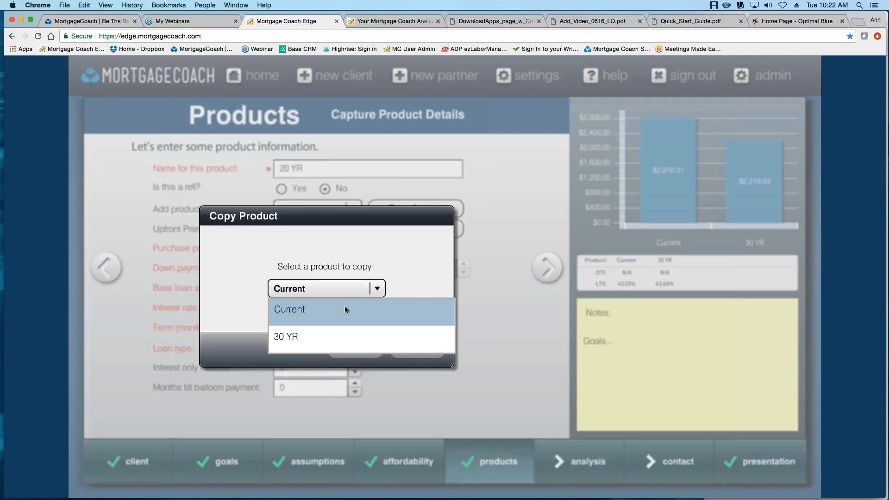
left_click(298, 340)
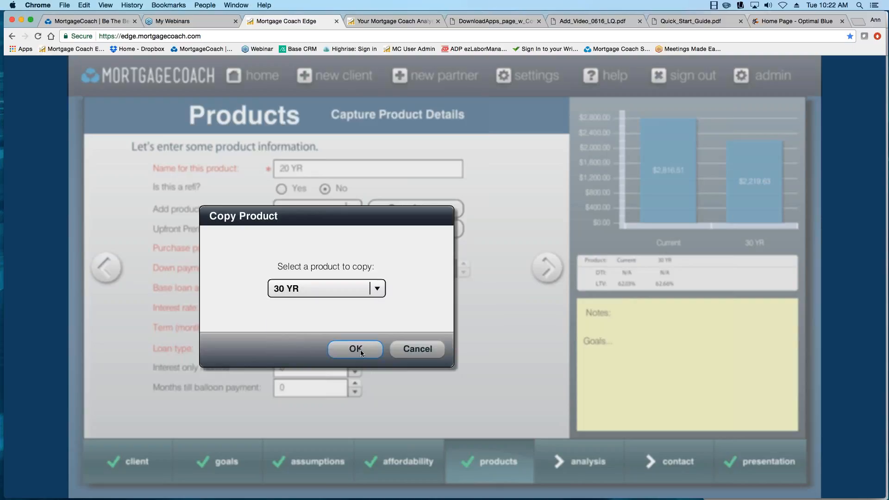
left_click(360, 350)
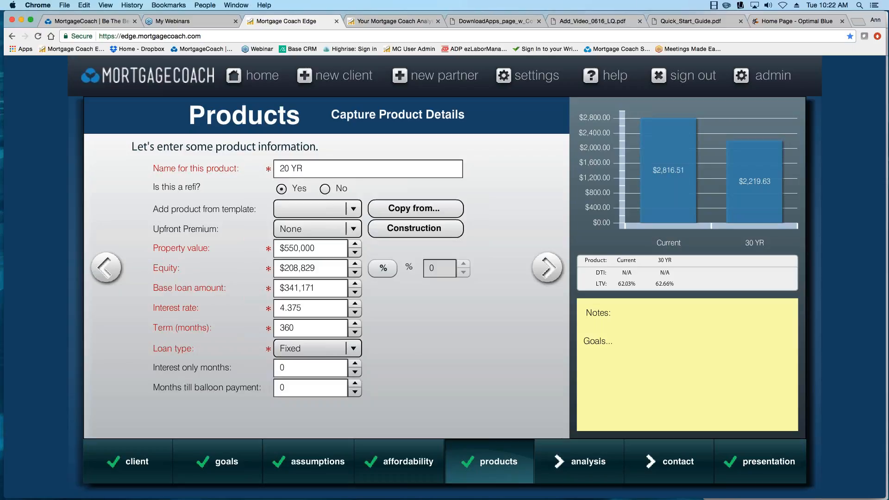
Set the 20 YR interest rate to 4.125% and term to 240 months, then continue to closing costs.
left_click_drag(304, 310, 250, 310)
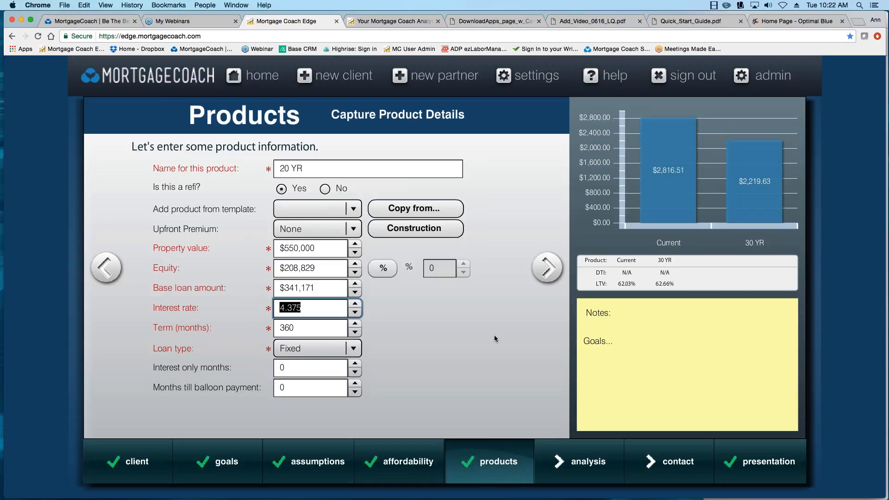
type("4.1255")
key("BackSpace")
key("Tab")
type("240")
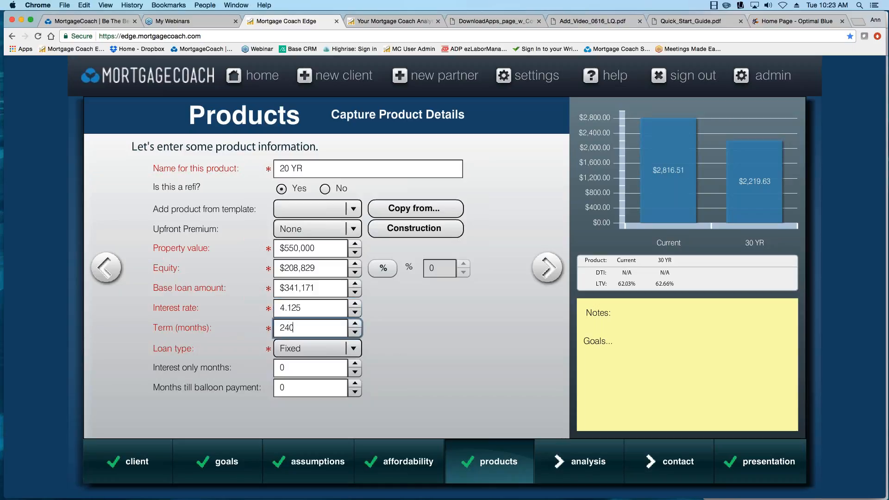
left_click(547, 268)
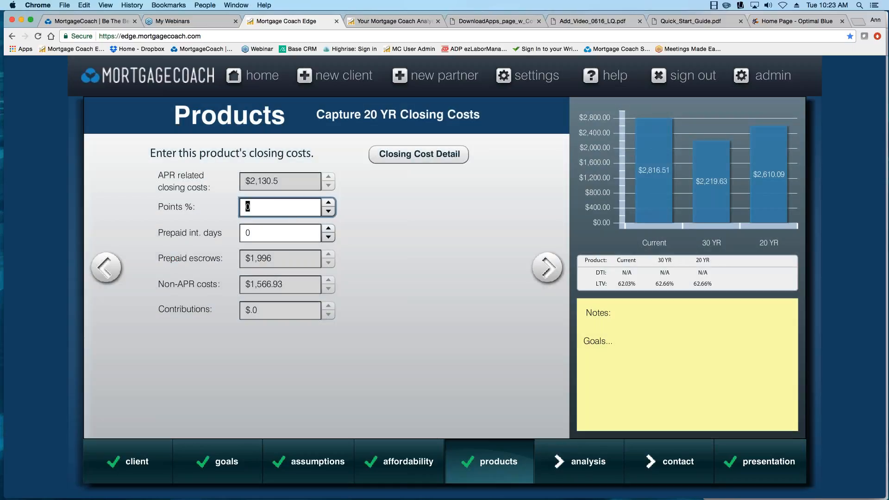
Advance to the 20 YR monthly costs page with its carried-over reserve and insurance values.
left_click(547, 268)
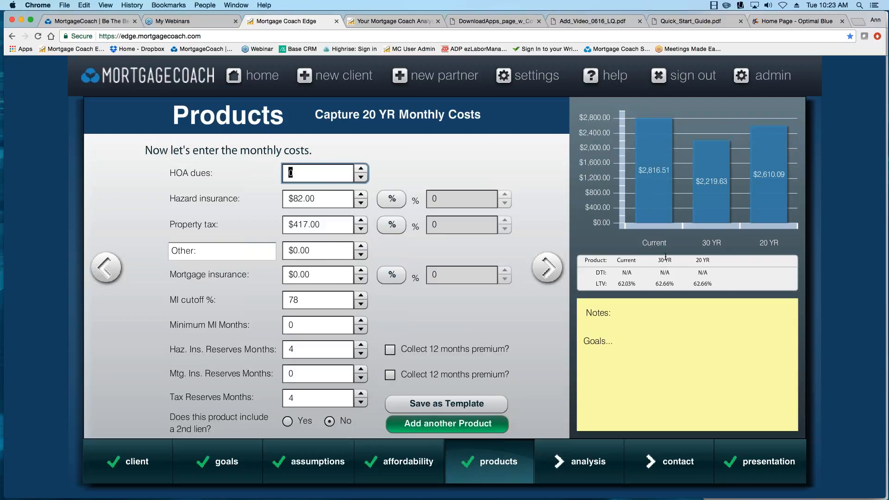
mouse_move(772, 204)
Add a third product named '15 YR' with details copied from the 20 YR product.
left_click(467, 433)
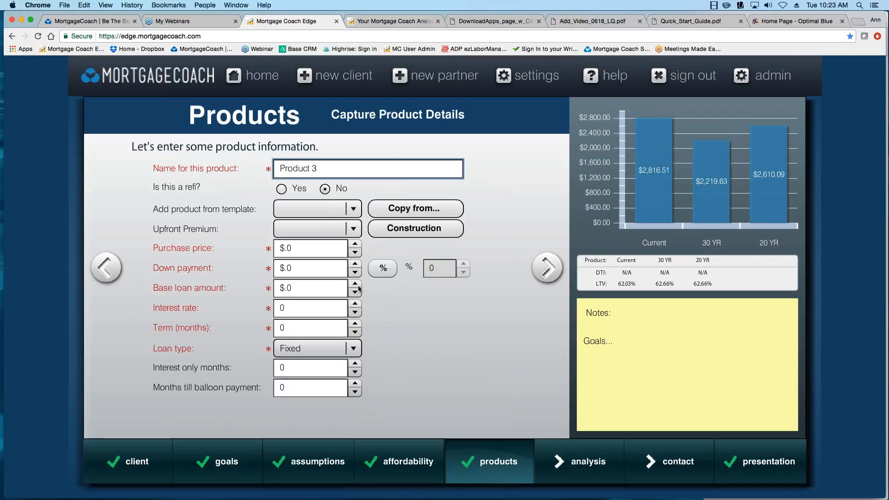
left_click_drag(323, 168, 185, 165)
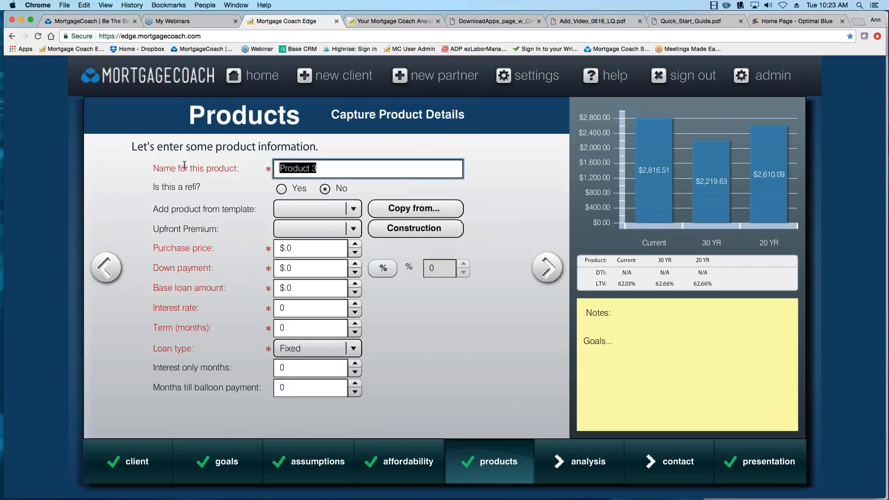
type("15 YR")
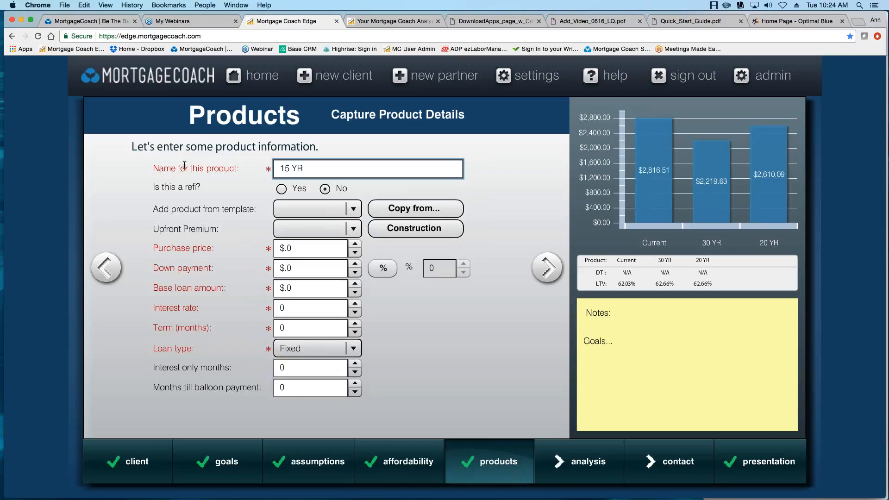
left_click(415, 208)
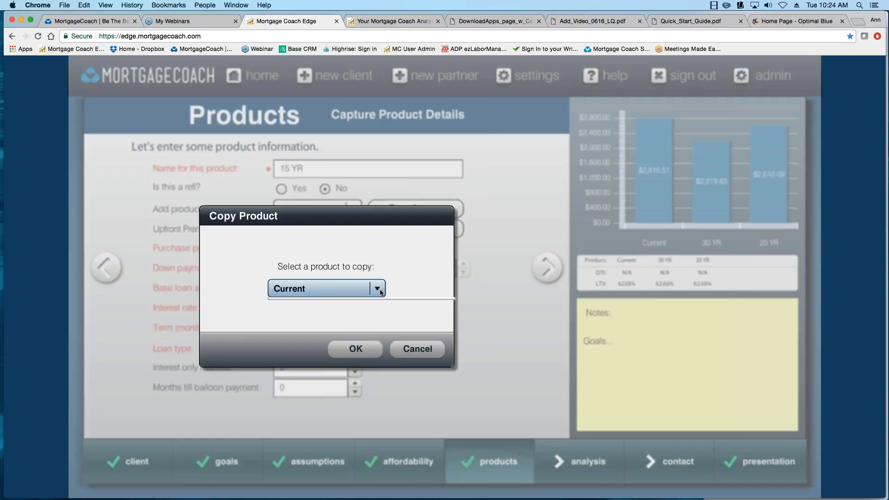
left_click(357, 289)
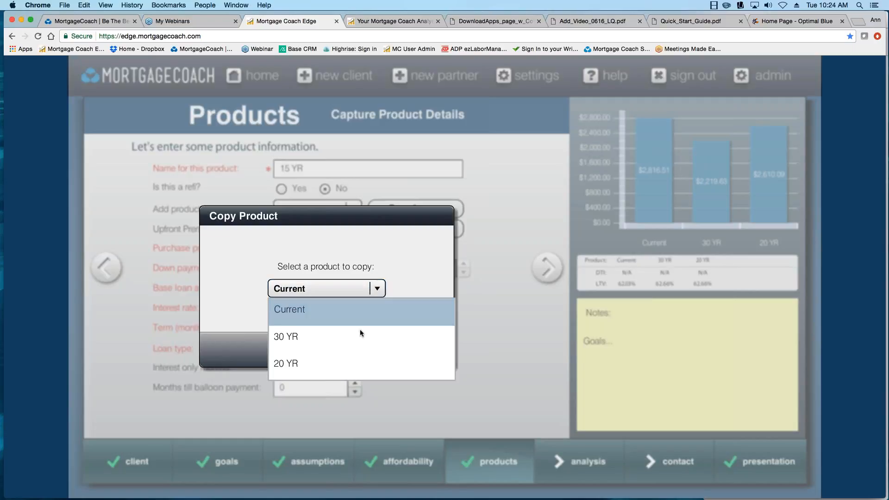
left_click(352, 357)
left_click(376, 348)
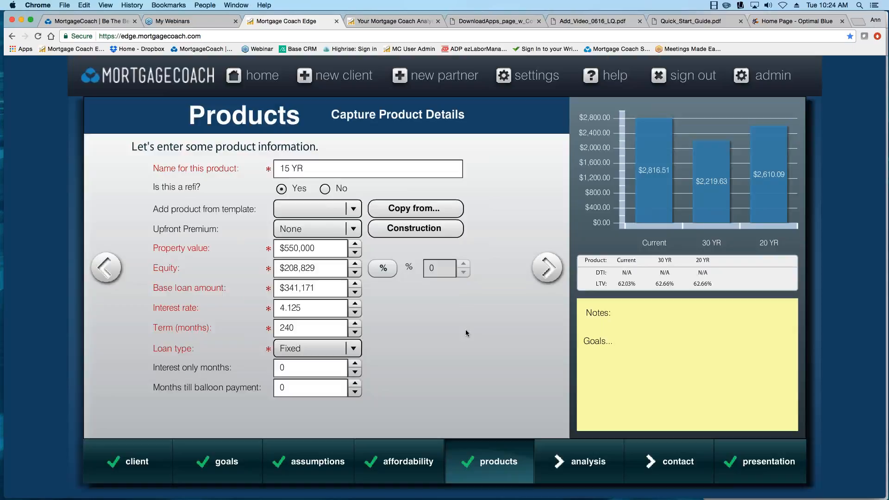
Set the 15 YR interest rate to 3.5% and term to 180 months.
left_click(314, 308)
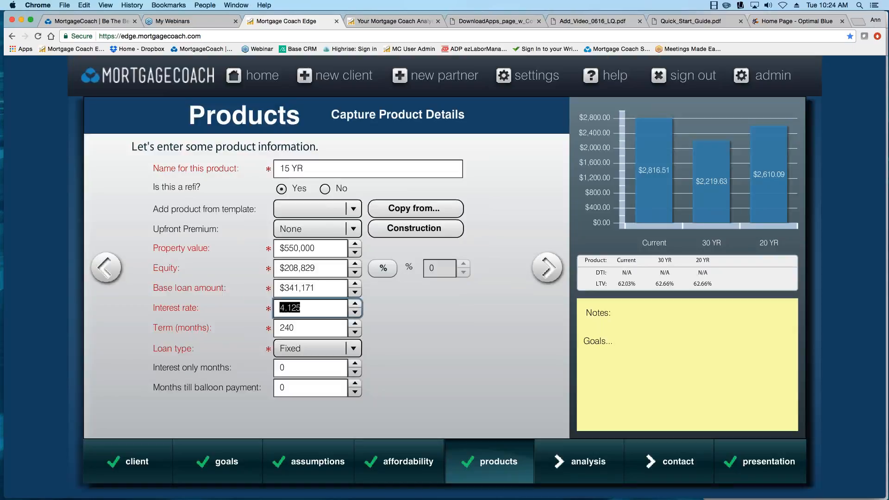
type("3.5")
key("Tab")
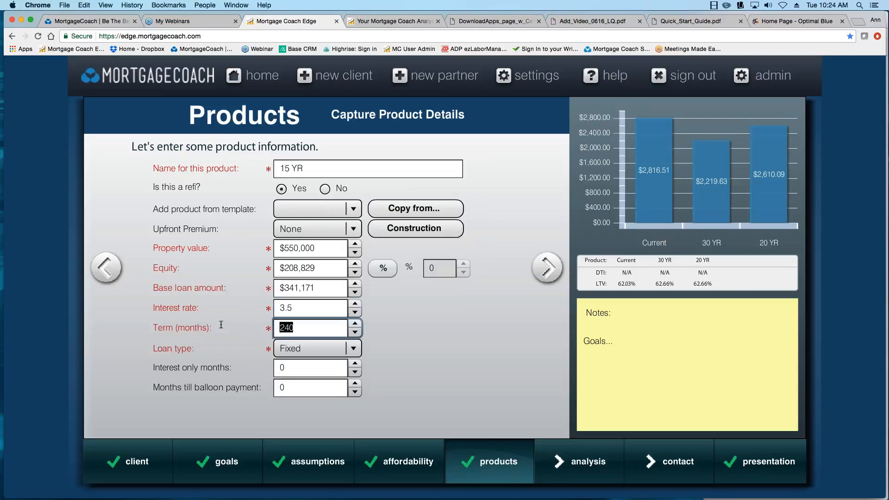
type("180")
Step through the 15 YR closing and monthly costs to the Analysis Summary.
left_click(548, 268)
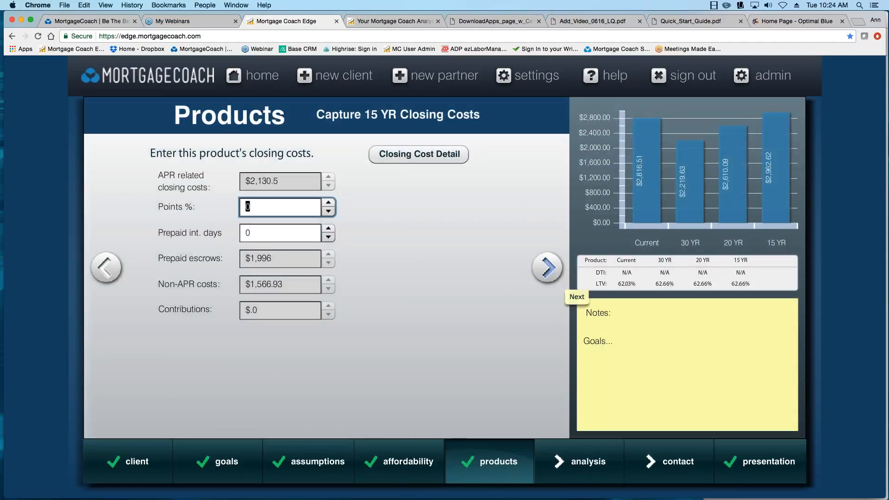
left_click(545, 268)
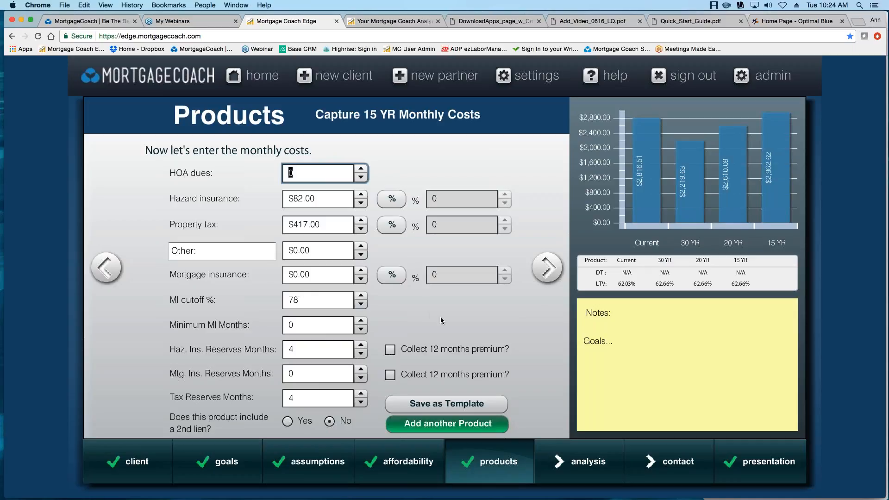
left_click(547, 273)
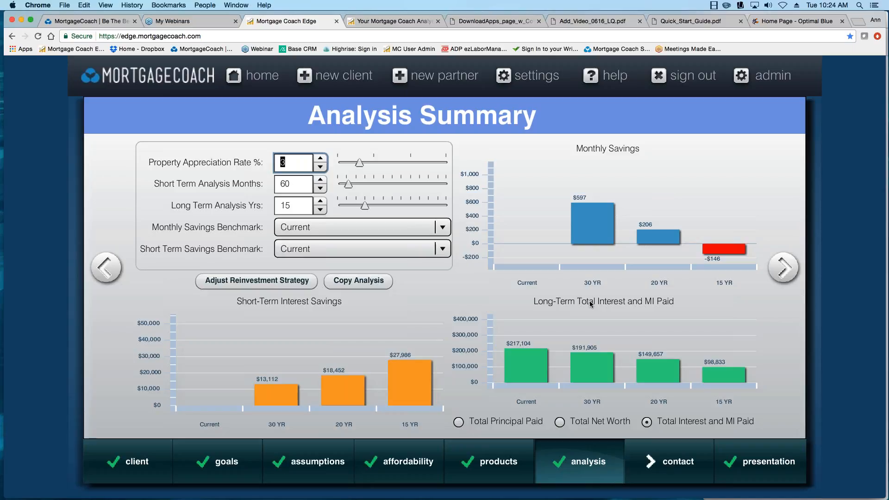
mouse_move(585, 213)
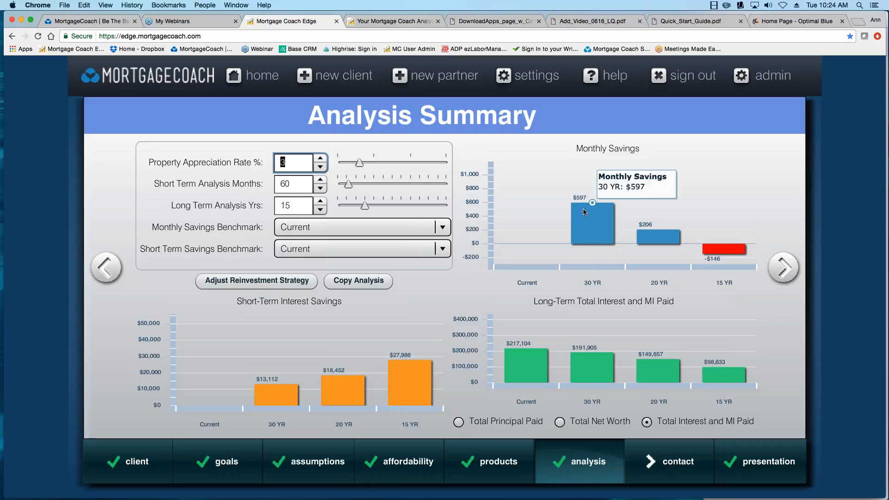
mouse_move(652, 242)
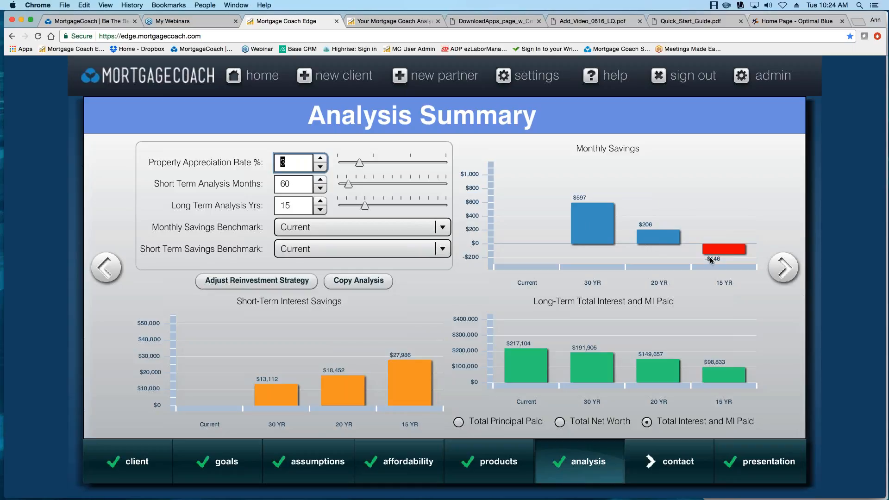
mouse_move(712, 253)
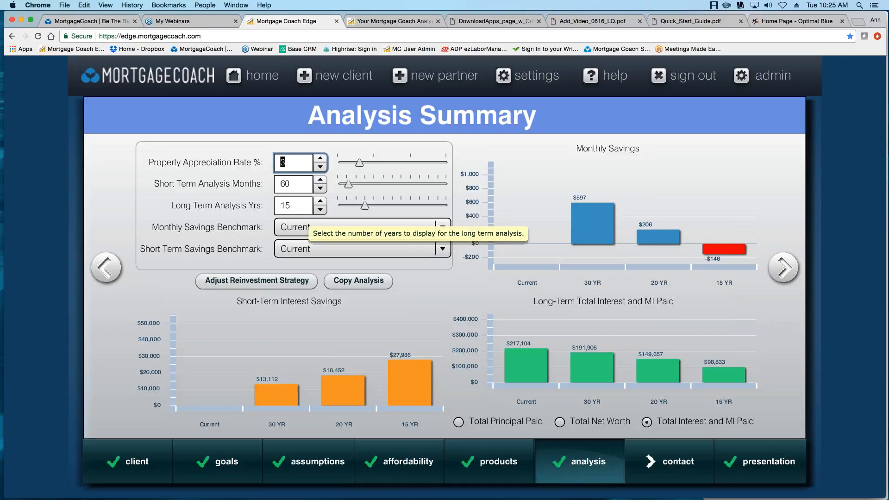
mouse_move(707, 372)
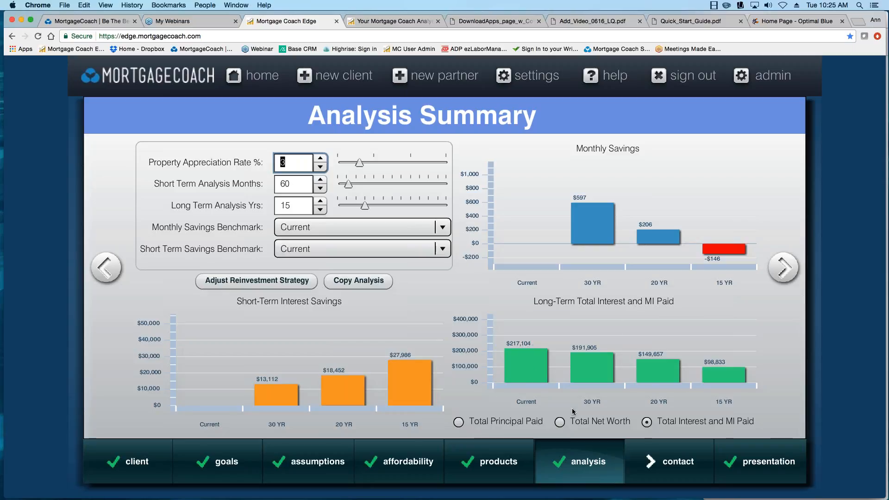
Open, dismiss, and reopen the Adjust Reinvestment Strategy table comparing all four loans.
mouse_move(523, 379)
left_click(259, 286)
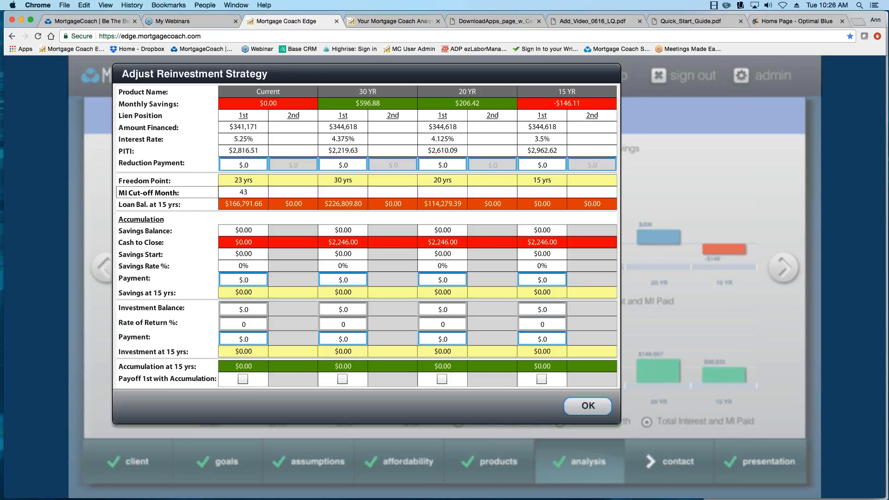
left_click(585, 406)
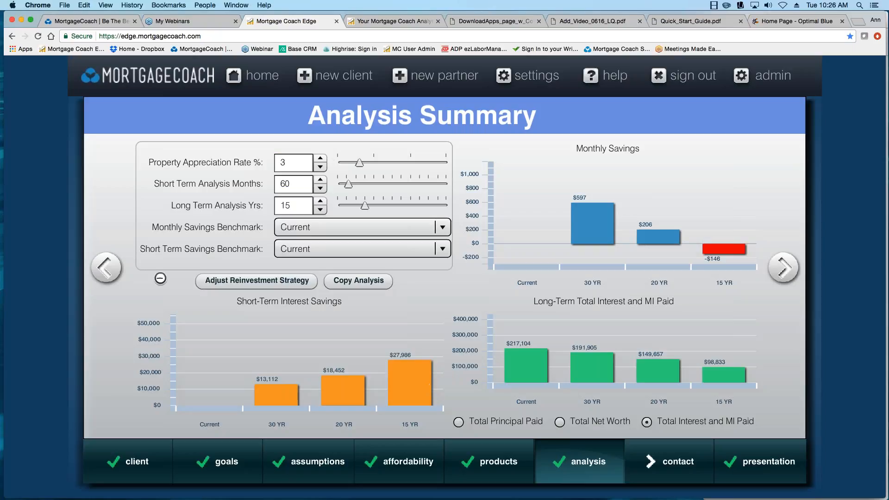
left_click(265, 282)
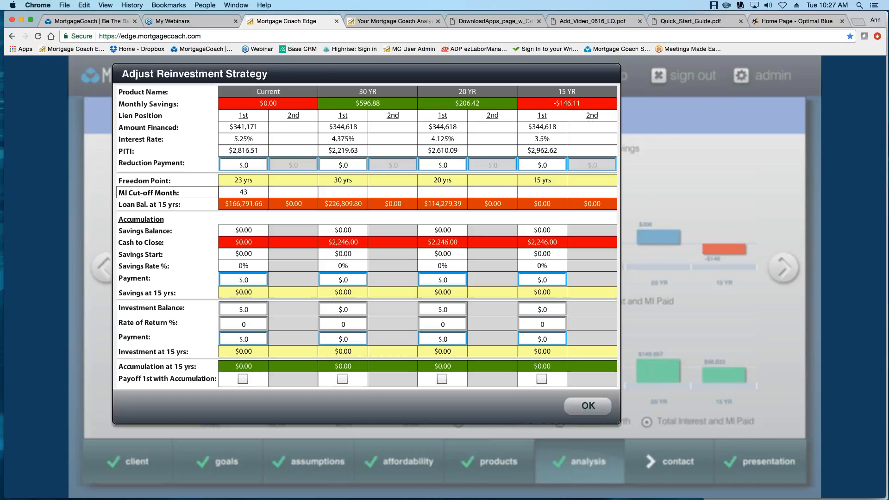
Close the reinvestment table, reopen it to review monthly savings, then close it again.
left_click(587, 407)
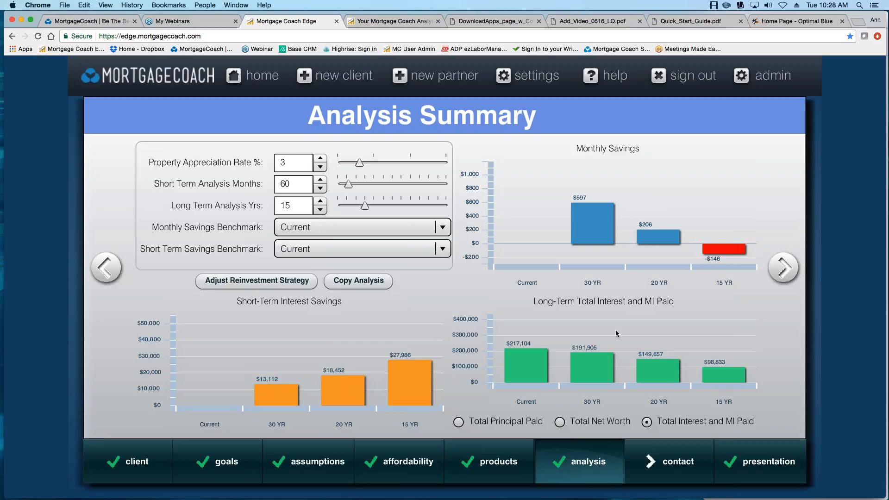
mouse_move(524, 360)
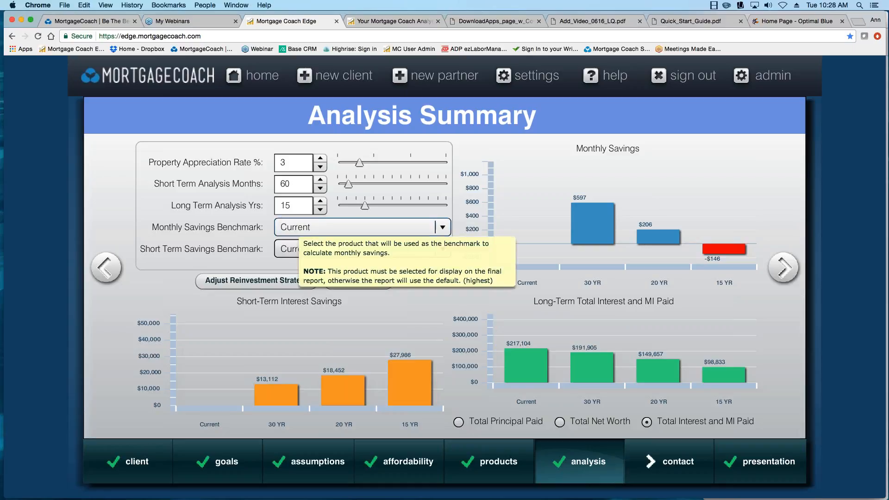
left_click(274, 283)
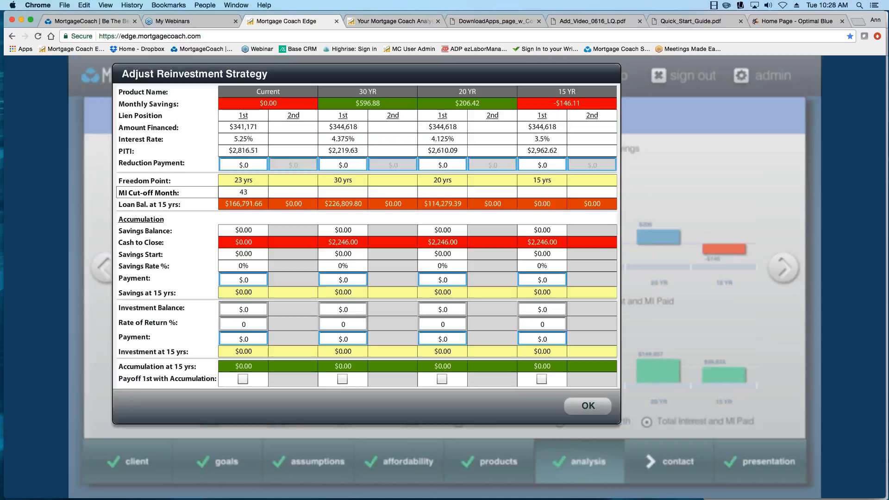
left_click(587, 411)
Change Long Term Analysis Yrs from 15 to 23 and review the recalculated interest and MI paid.
left_click_drag(300, 204, 258, 202)
type("23")
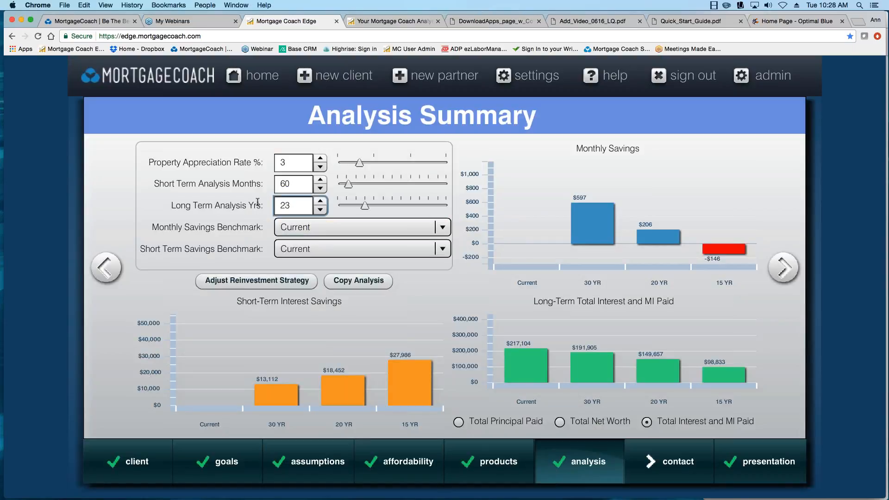
key("Return")
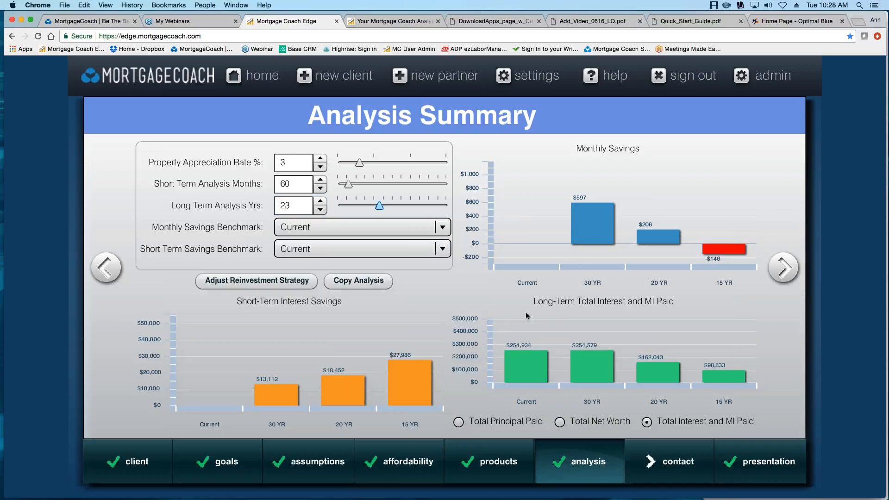
mouse_move(580, 383)
mouse_move(593, 233)
mouse_move(519, 364)
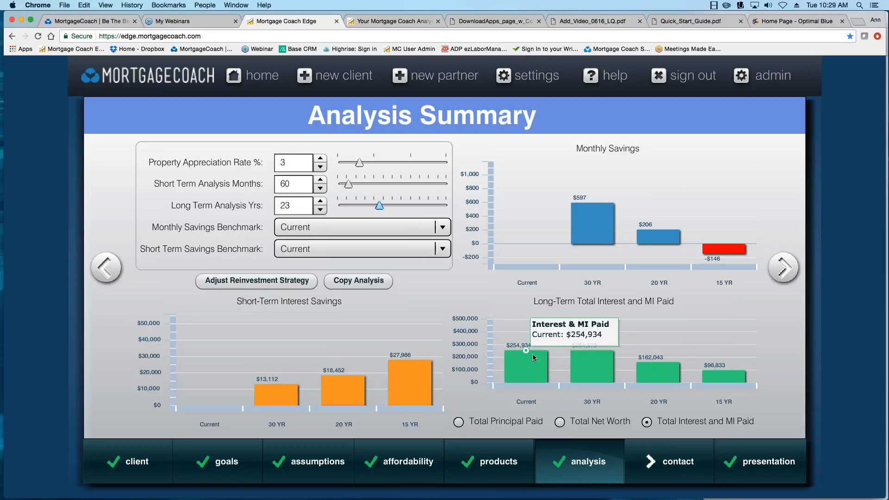
mouse_move(590, 356)
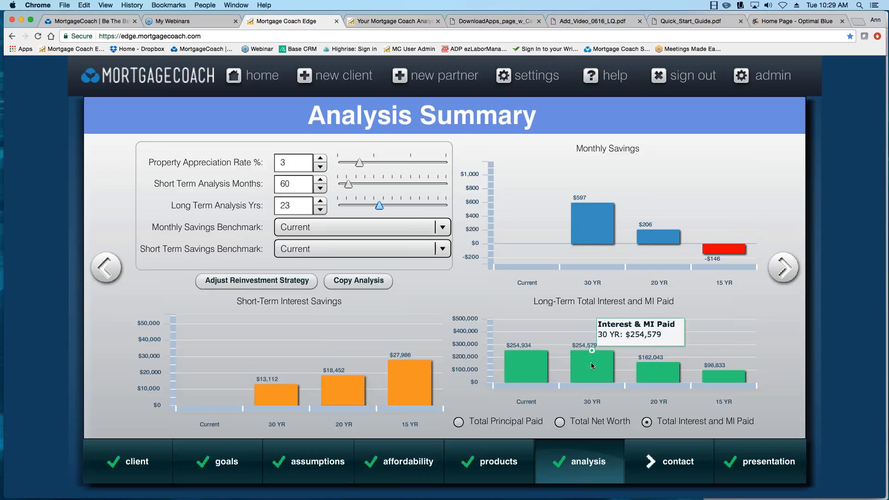
mouse_move(654, 384)
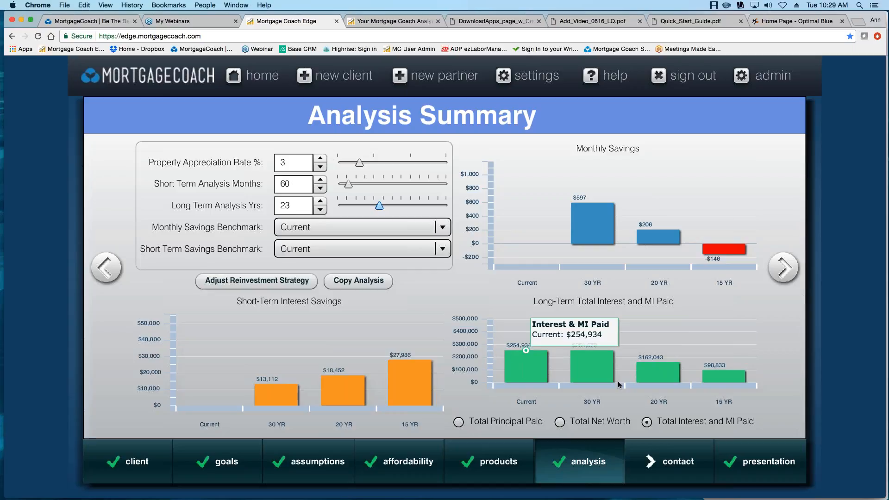
mouse_move(644, 236)
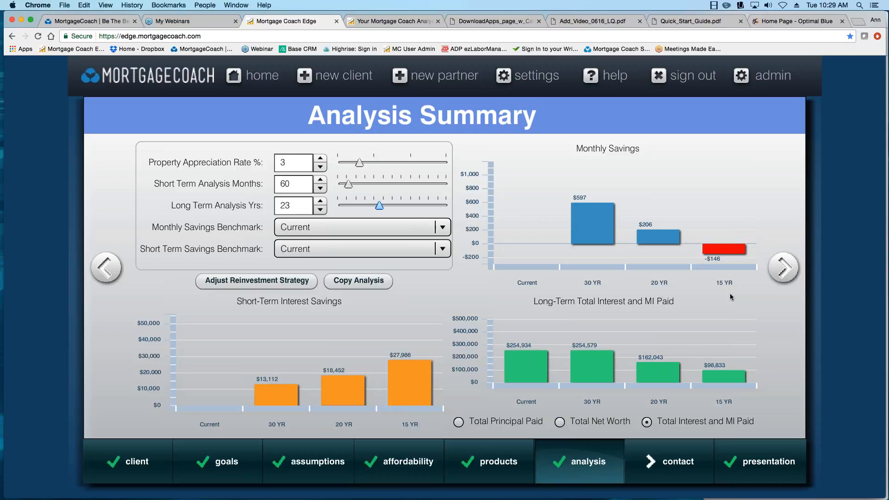
Open the Total Cost Analysis report and highlight the interest rates 5.250%, 4.375%, 4.125%, 3.500%.
left_click(784, 273)
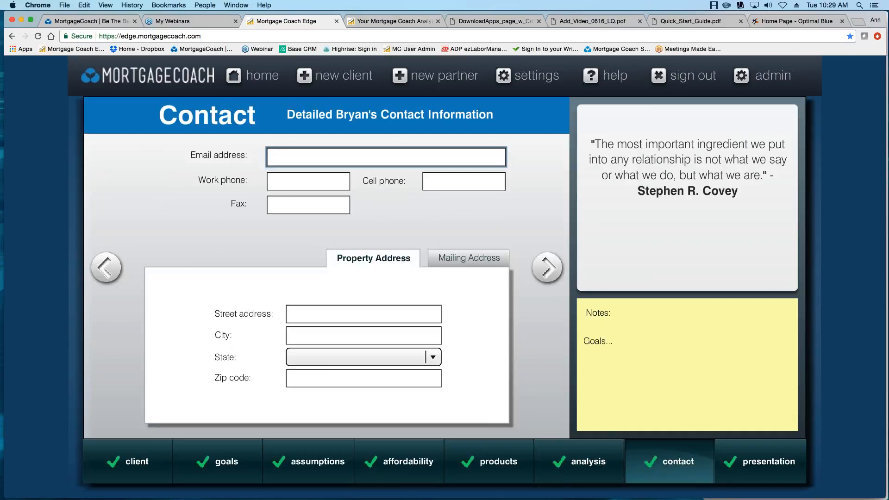
left_click(404, 23)
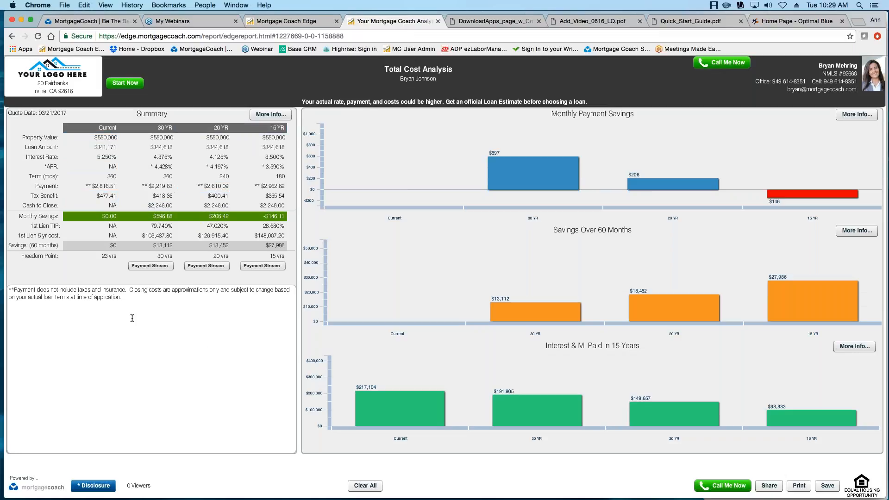
left_click(108, 157)
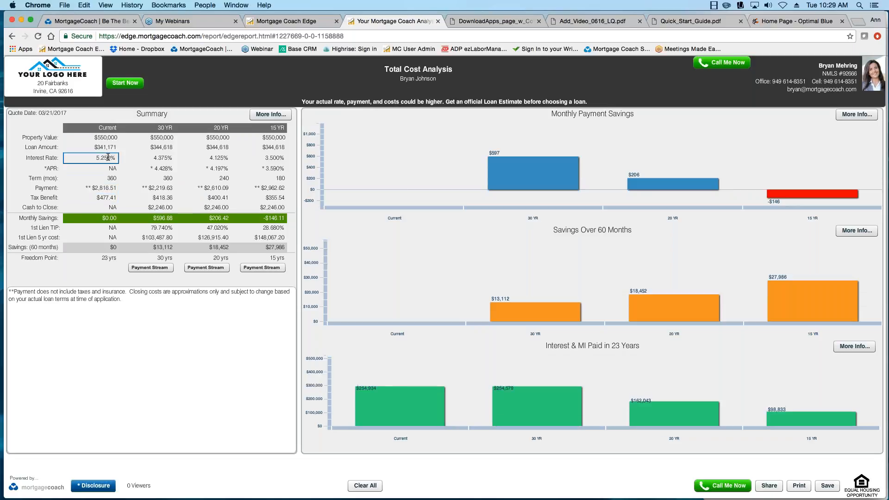
left_click(163, 157)
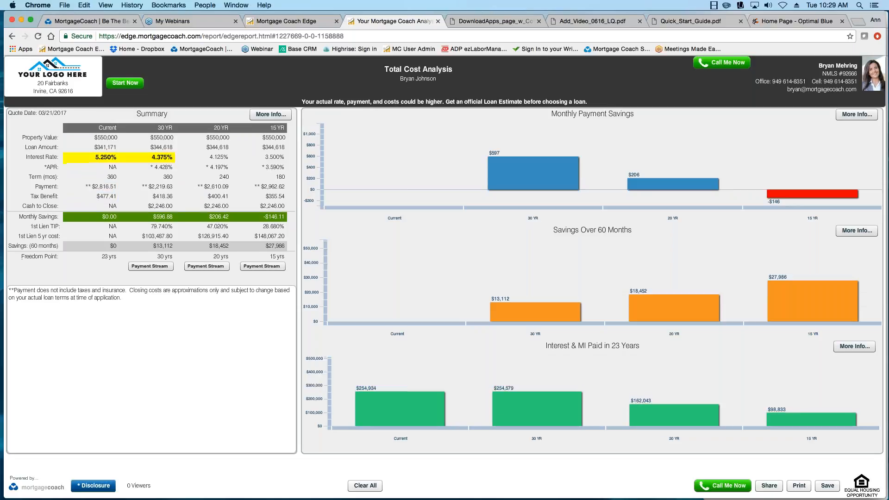
left_click(220, 157)
left_click(274, 157)
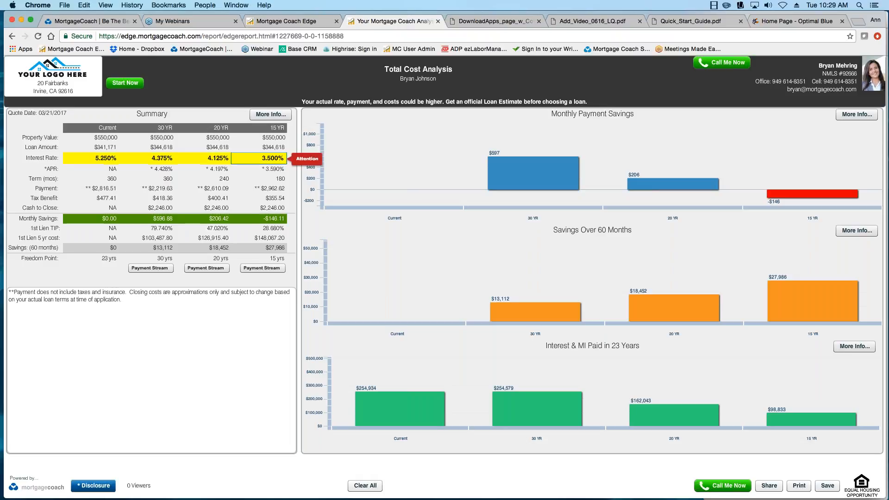
Highlight the 20 YR, 30 YR ($2,219.63) and Current ($2,816.51) monthly payments.
left_click(195, 187)
left_click(143, 187)
left_click(94, 187)
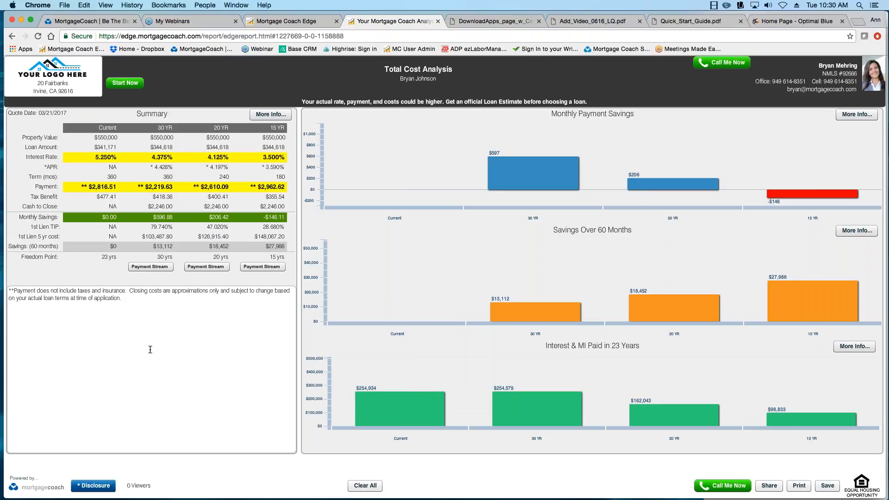
mouse_move(650, 197)
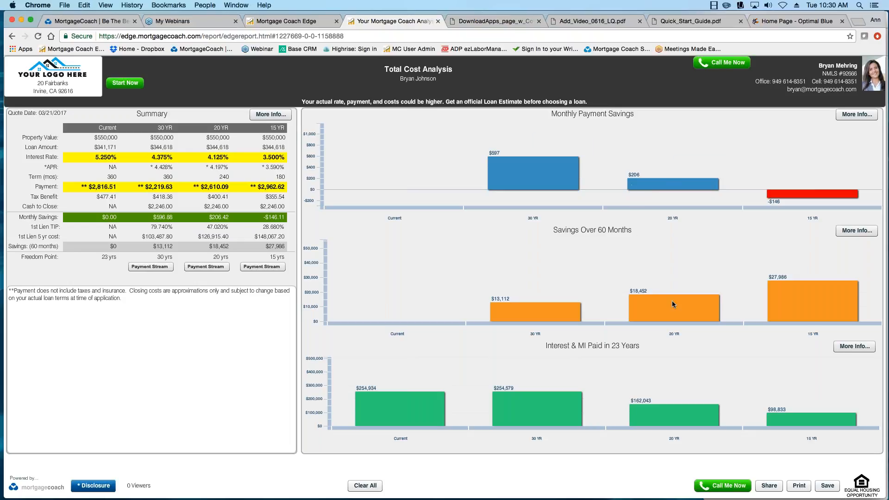